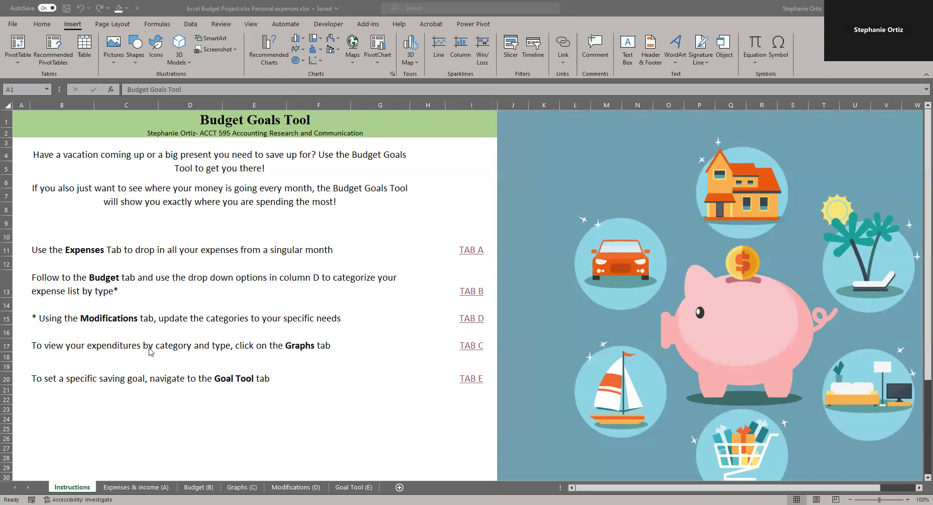
Try the TAB links from the instructions sheet to the Expenses and Budget sheets and return via HOME
{"action": "left_click", "coordinate": [470, 105]}
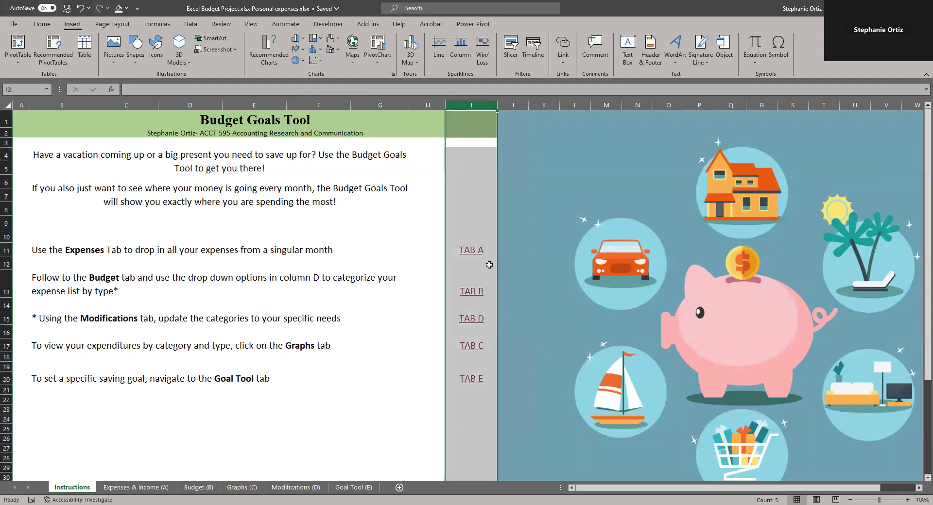
{"action": "left_click", "coordinate": [311, 333]}
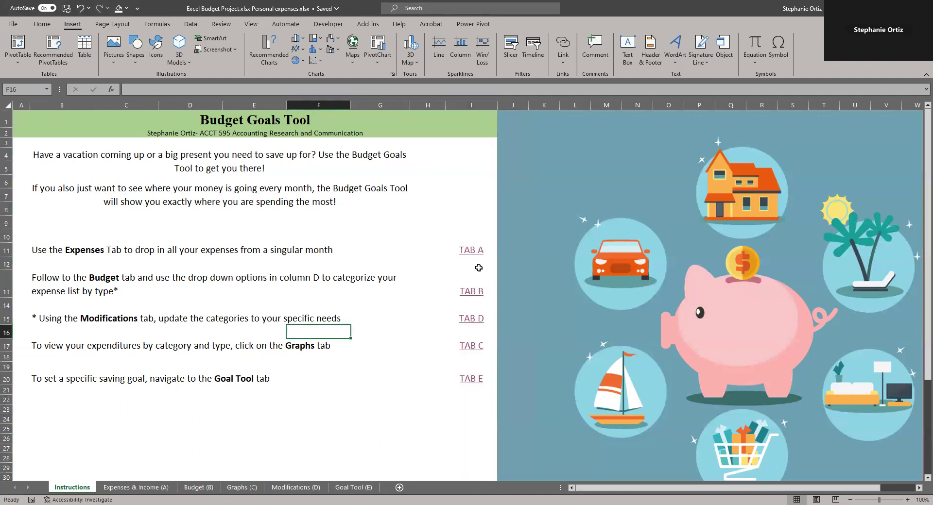
{"action": "left_click", "coordinate": [474, 253]}
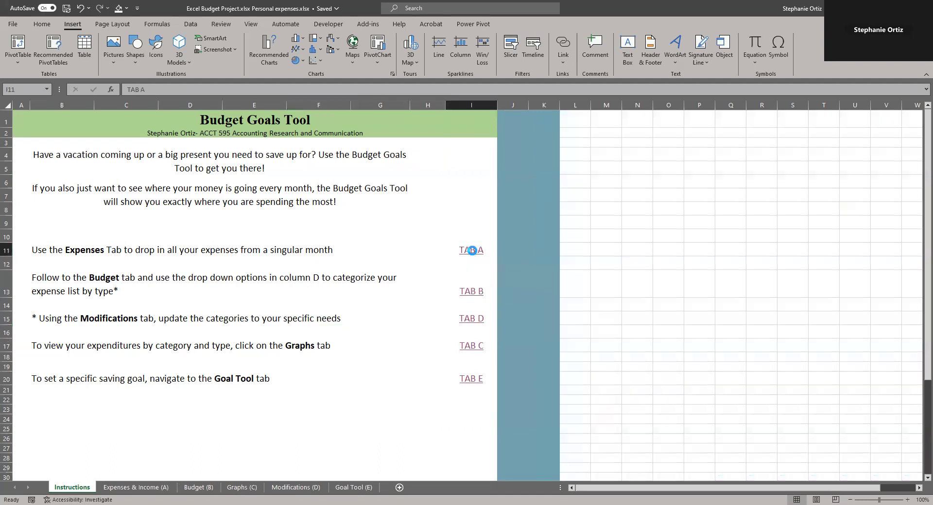
{"action": "left_click", "coordinate": [268, 124]}
{"action": "left_click", "coordinate": [464, 293]}
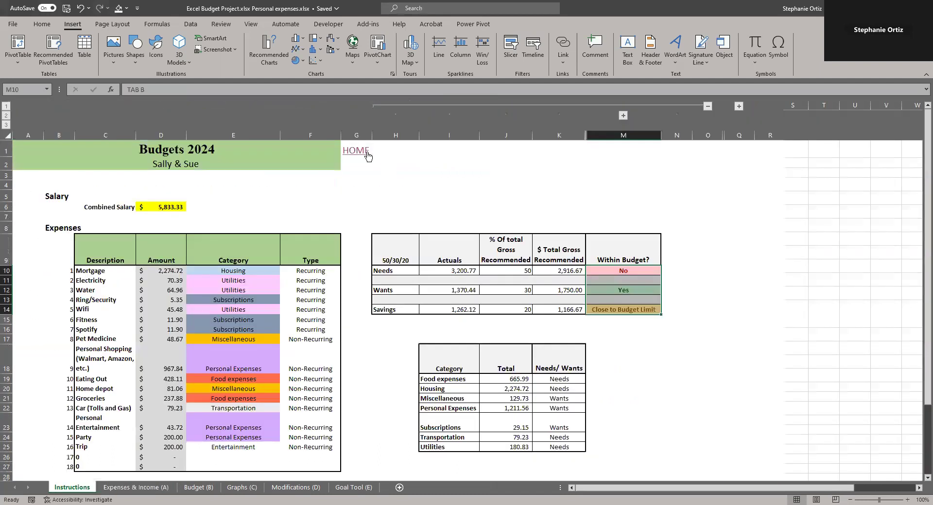
{"action": "left_click", "coordinate": [365, 152]}
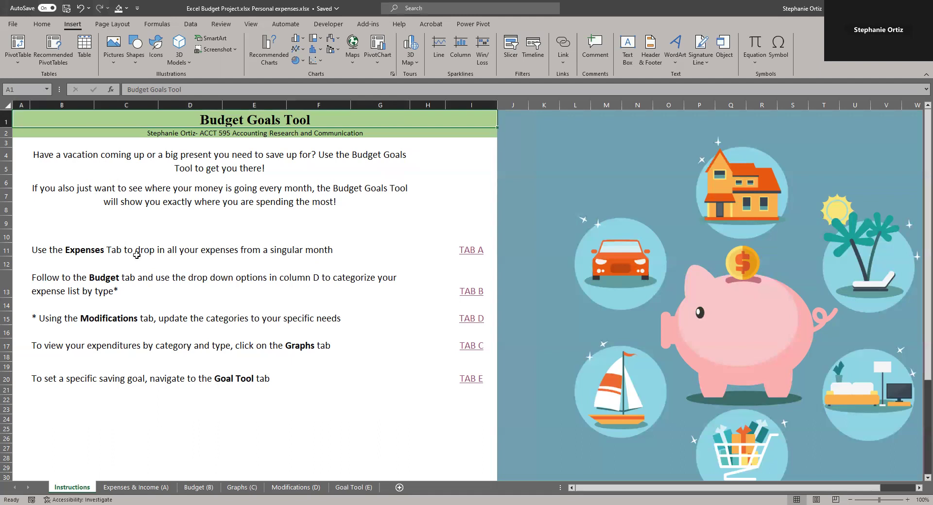
Read through the instruction lines describing each tab of the workbook
{"action": "left_click", "coordinate": [54, 252]}
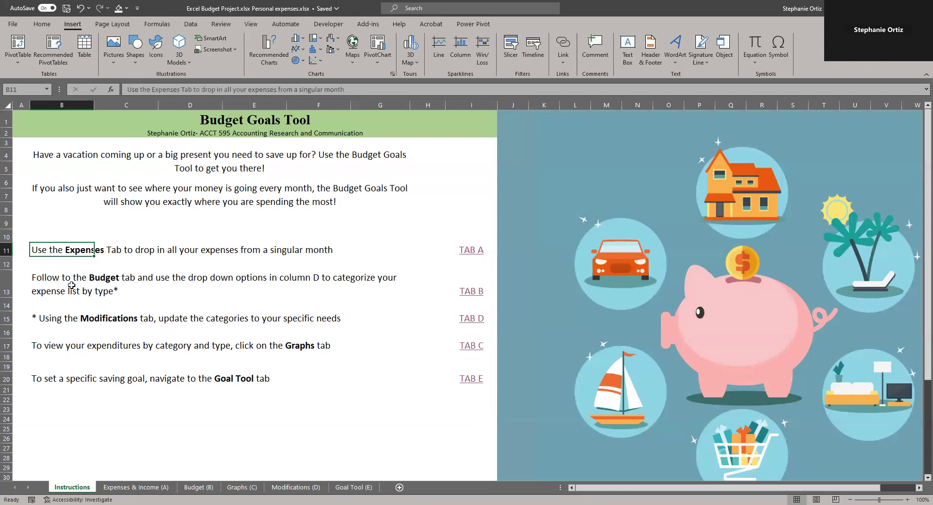
{"action": "left_click", "coordinate": [45, 285]}
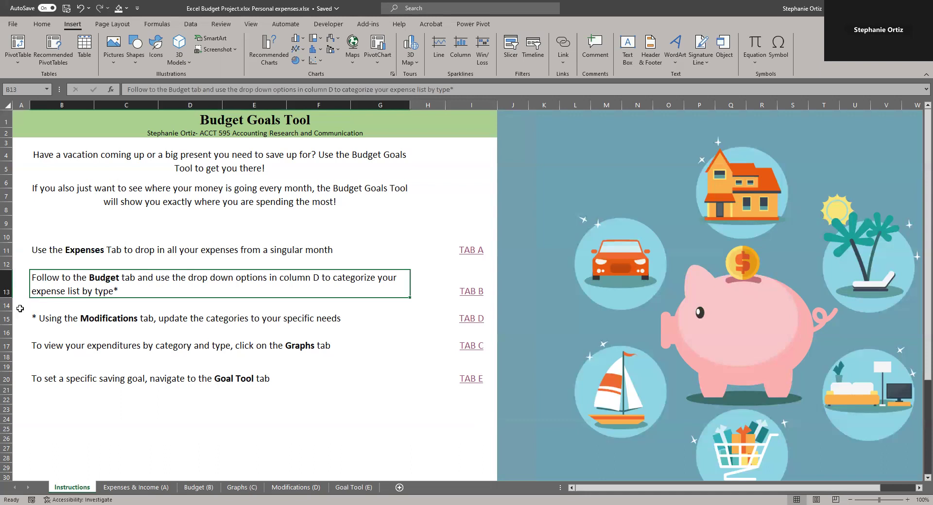
{"action": "left_click", "coordinate": [45, 322]}
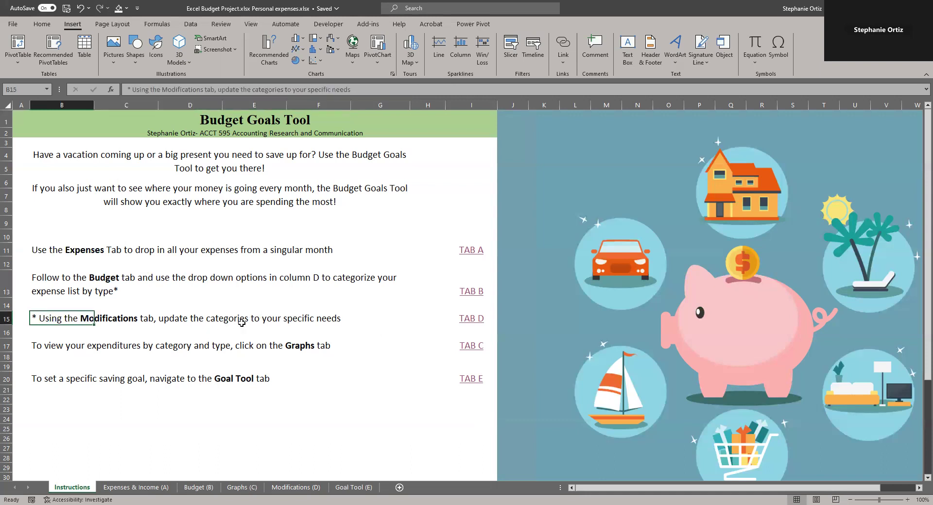
{"action": "left_click", "coordinate": [31, 348]}
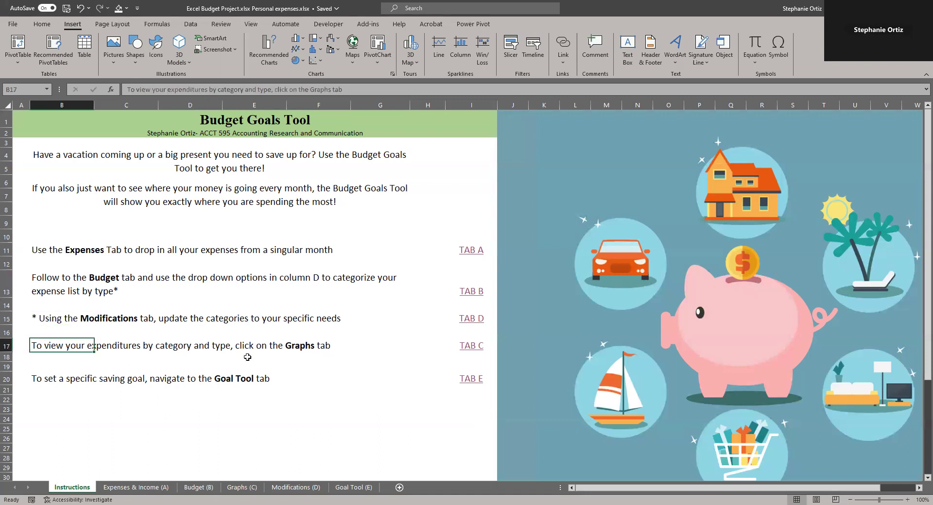
{"action": "left_click", "coordinate": [6, 378]}
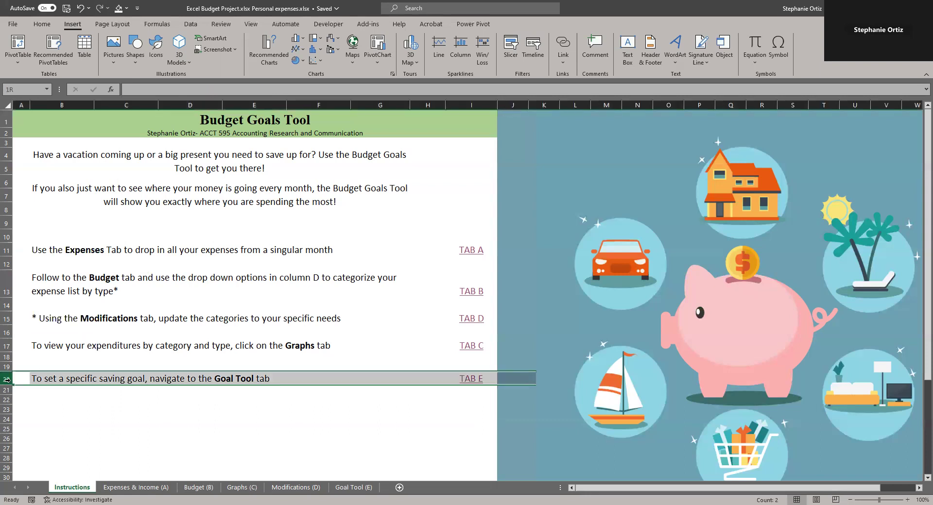
Open the Expenses & Income sheet and retype the link text in E1 as HOME
{"action": "left_click", "coordinate": [475, 257]}
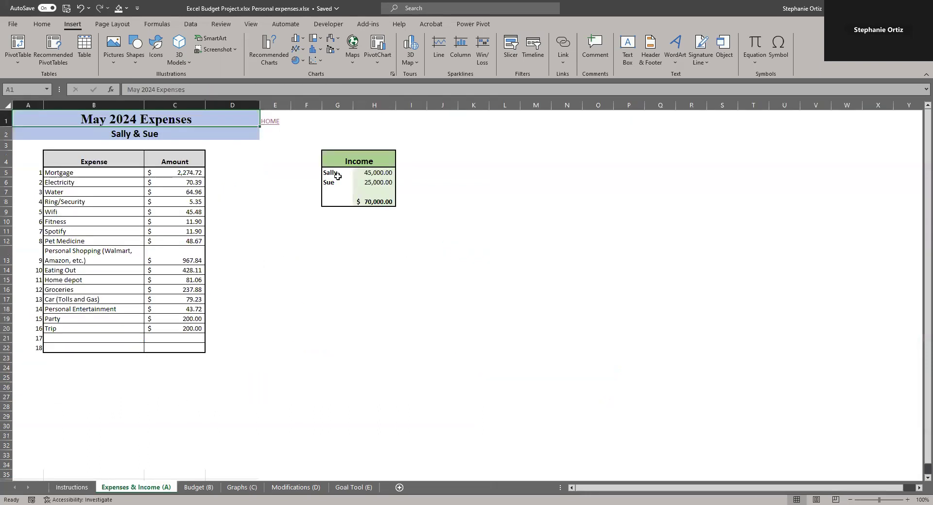
{"action": "left_click", "coordinate": [302, 120]}
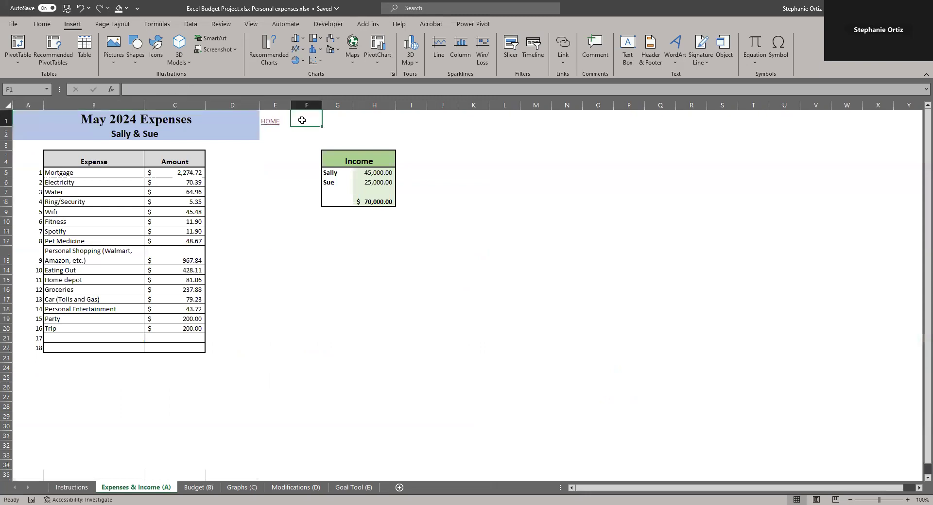
{"action": "type", "text": "BAC"}
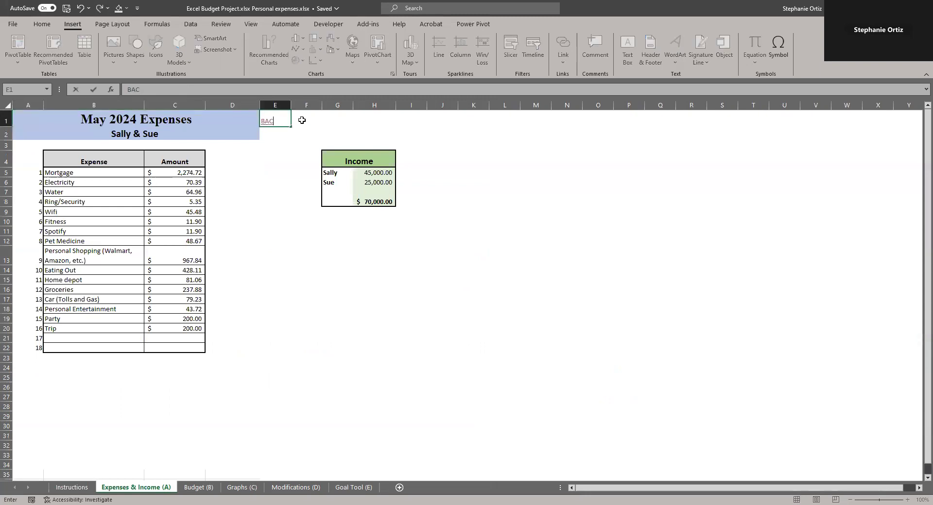
{"action": "key", "text": "BackSpace"}
{"action": "key", "text": "BackSpace"}
{"action": "key", "text": "BackSpace"}
{"action": "type", "text": "HOME"}
{"action": "key", "text": "Return"}
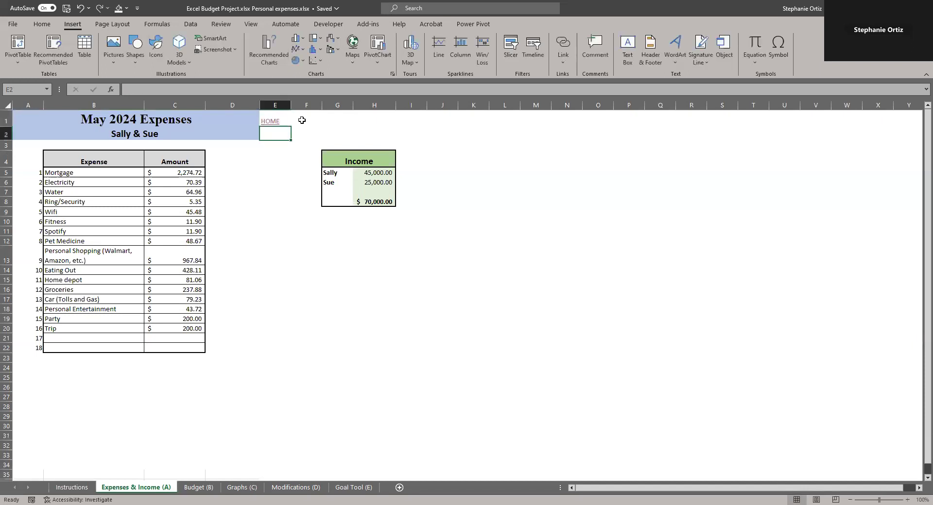
Test the HOME link and return to the Expenses & Income sheet through TAB A
{"action": "left_click", "coordinate": [270, 122]}
{"action": "left_click", "coordinate": [469, 251]}
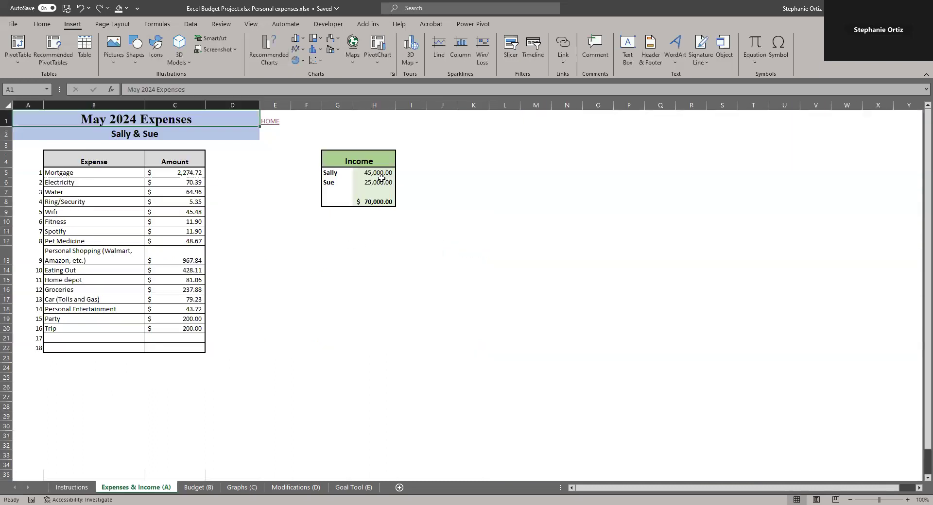
Clear cell E1 and enter HOME as its text
{"action": "left_click", "coordinate": [289, 116]}
{"action": "key", "text": "Delete"}
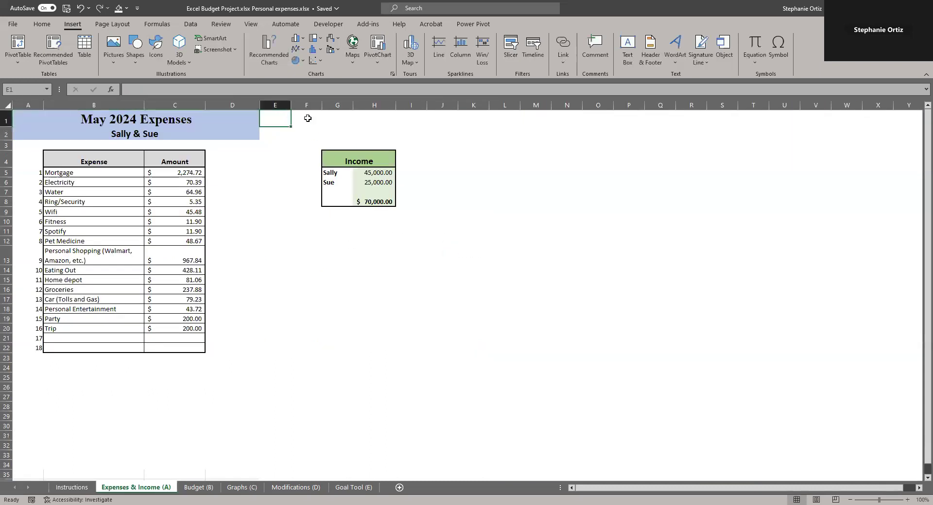
{"action": "type", "text": "HOME"}
{"action": "key", "text": "Return"}
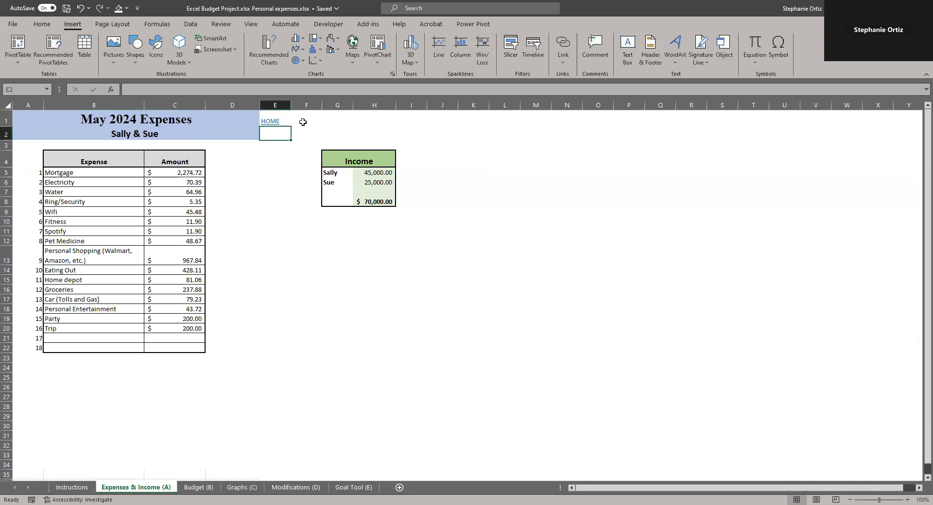
Hyperlink E1 to the Instructions sheet, then test it and the TAB A link back
{"action": "left_click", "coordinate": [265, 123]}
{"action": "double_click", "coordinate": [271, 121]}
{"action": "left_click", "coordinate": [270, 134]}
{"action": "left_click", "coordinate": [270, 120]}
{"action": "right_click", "coordinate": [270, 120]}
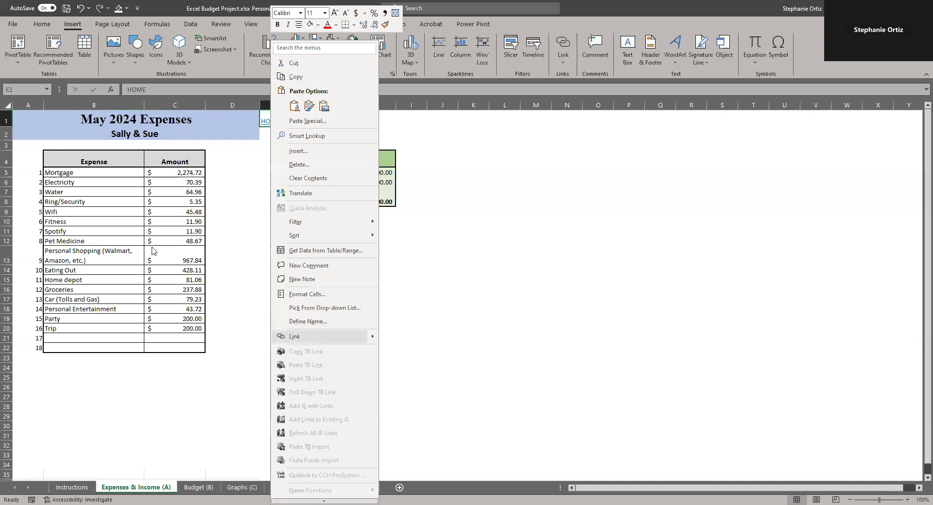
{"action": "left_click", "coordinate": [259, 222]}
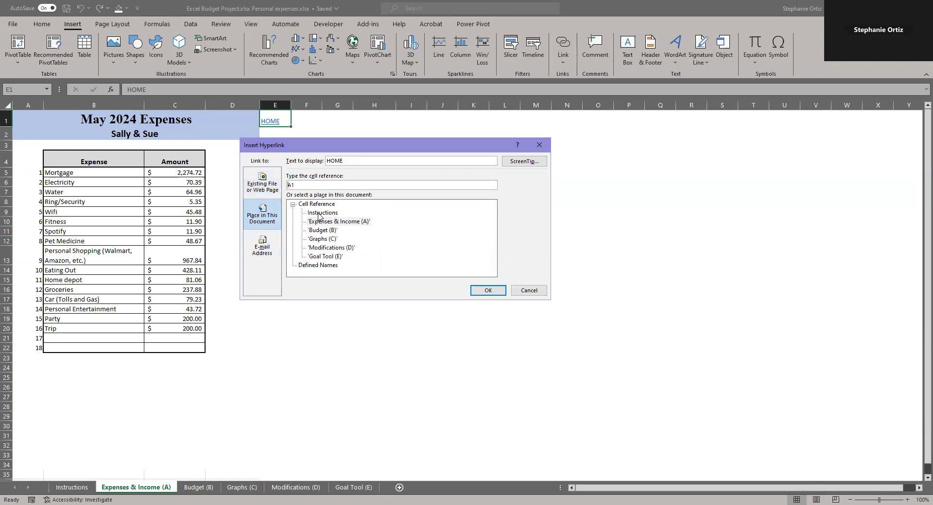
{"action": "left_click", "coordinate": [320, 213]}
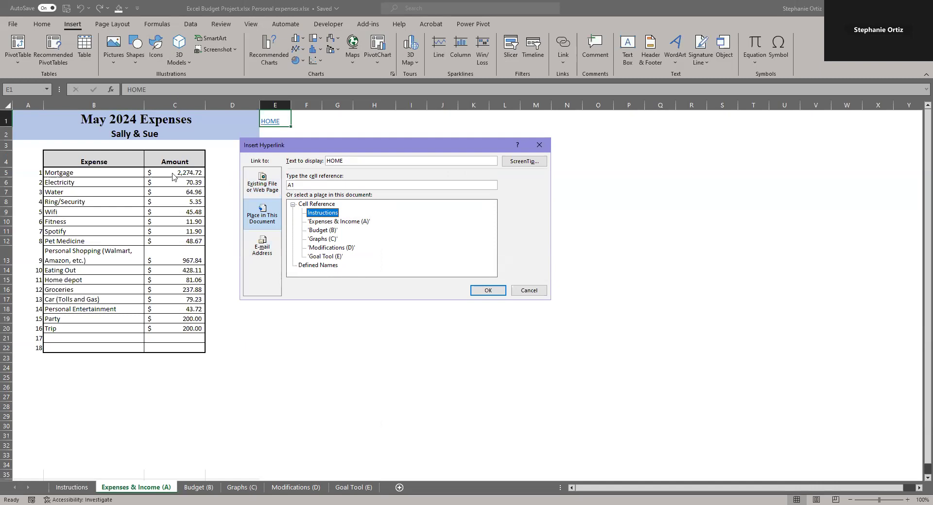
{"action": "double_click", "coordinate": [320, 213]}
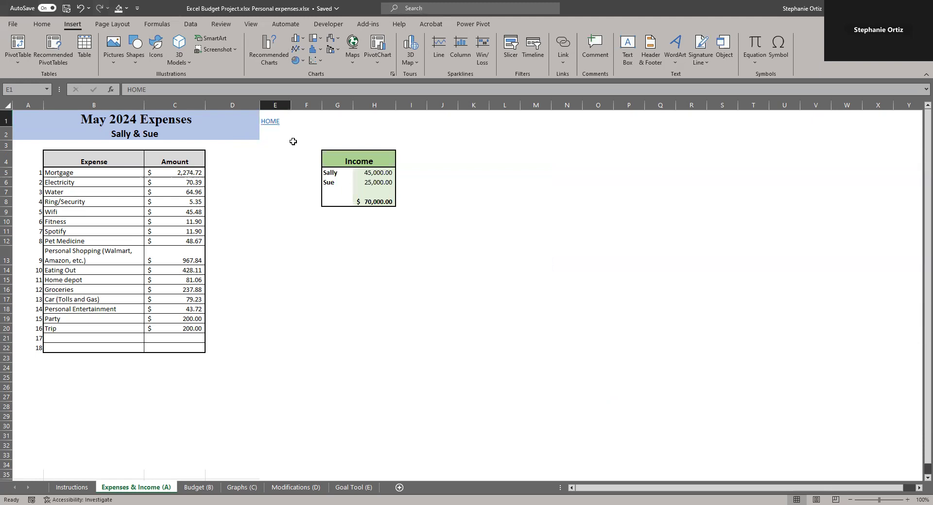
{"action": "left_click", "coordinate": [270, 122]}
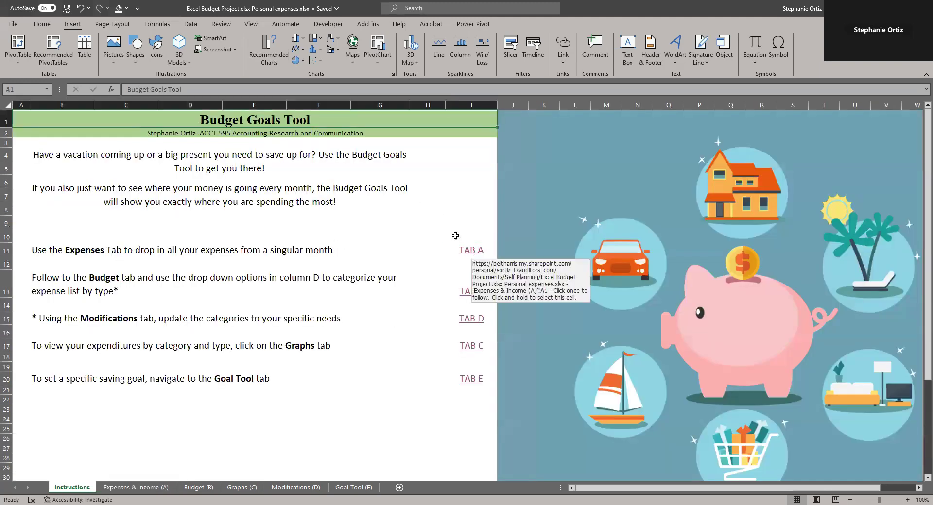
{"action": "left_click", "coordinate": [474, 251]}
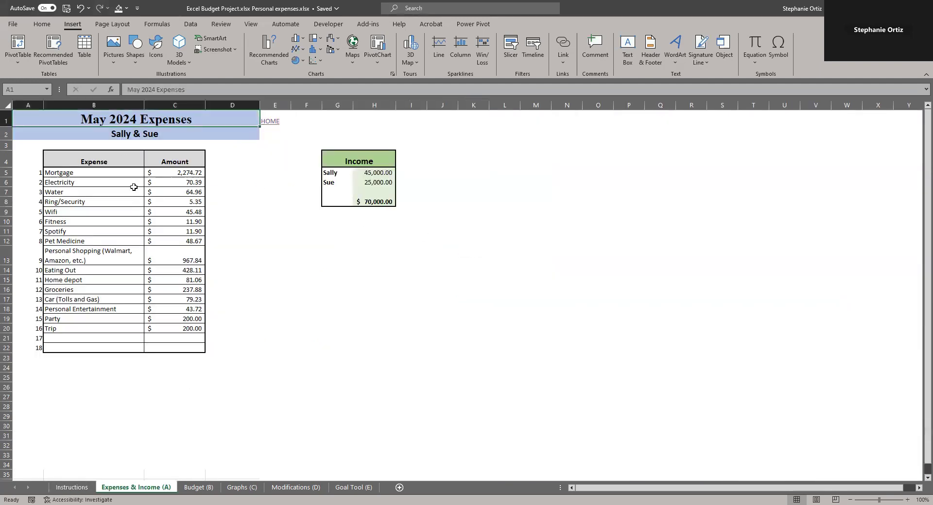
Replace the last expense, Trip, with Concert and set its amount to 150
{"action": "left_click_drag", "start_coordinate": [106, 174], "coordinate": [170, 328]}
{"action": "left_click", "coordinate": [75, 329]}
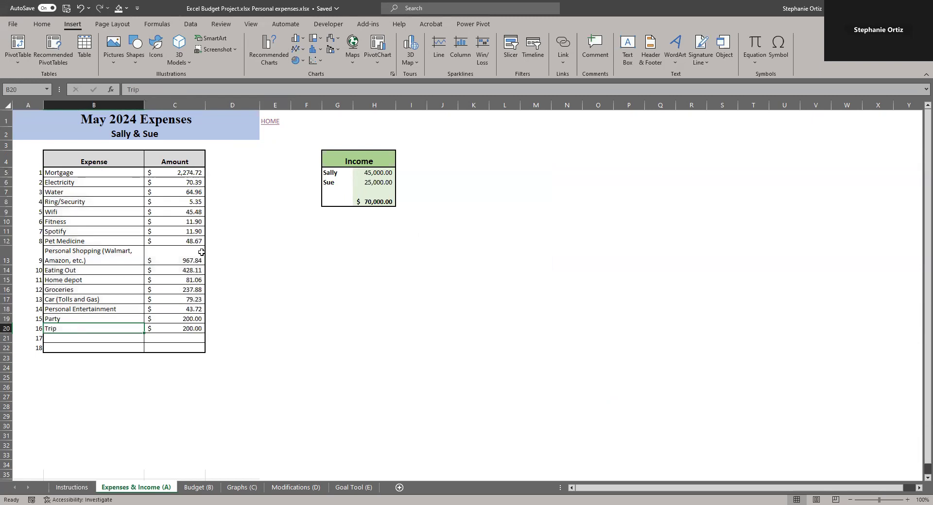
{"action": "key", "text": "Delete"}
{"action": "type", "text": "Concert"}
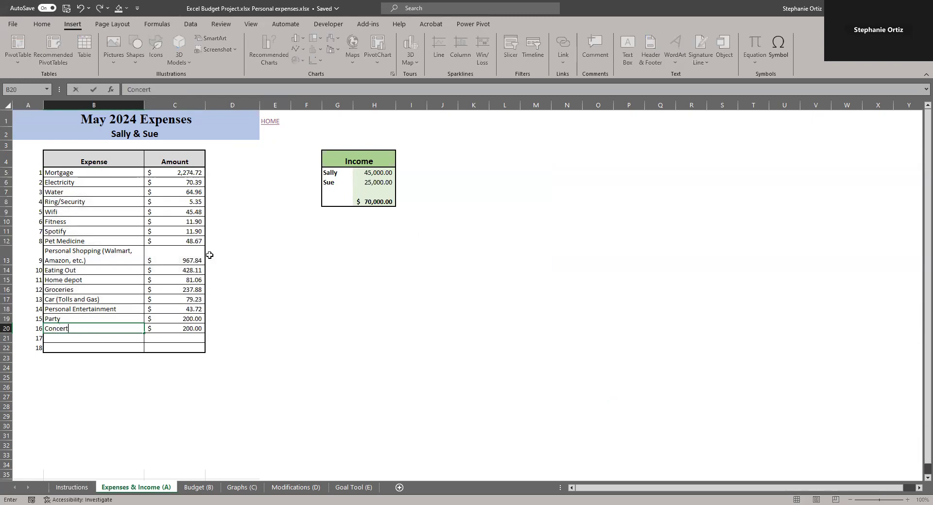
{"action": "left_click", "coordinate": [192, 328]}
{"action": "type", "text": "150"}
{"action": "key", "text": "Return"}
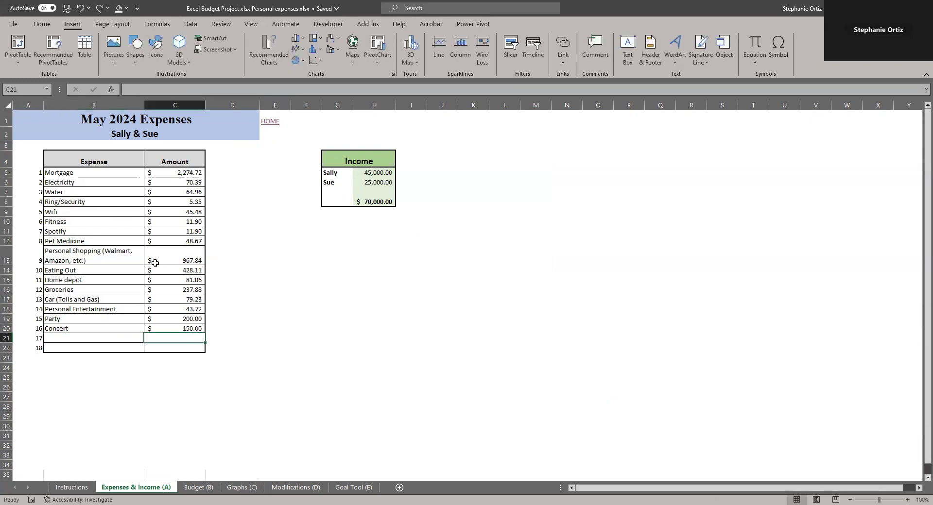
Review the expense list, sheet headings and the income figures and total
{"action": "left_click_drag", "start_coordinate": [62, 172], "coordinate": [167, 329]}
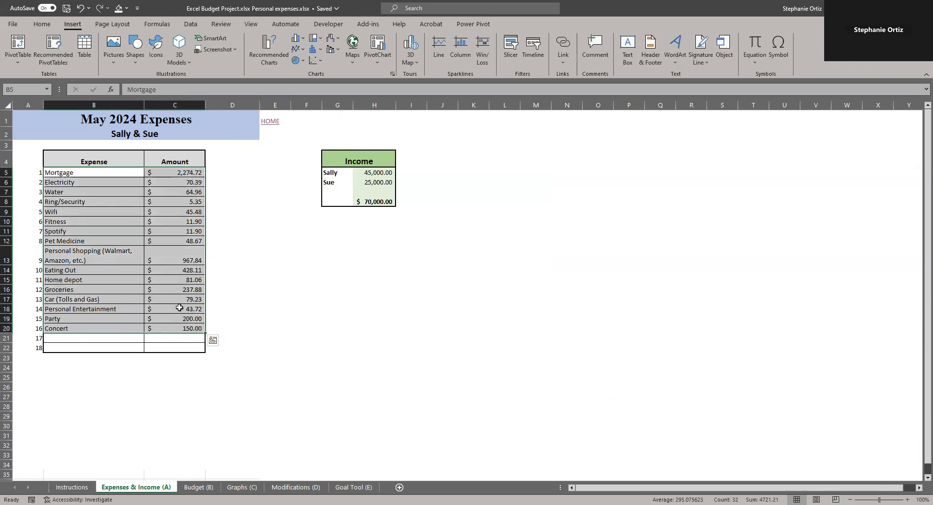
{"action": "left_click", "coordinate": [350, 155]}
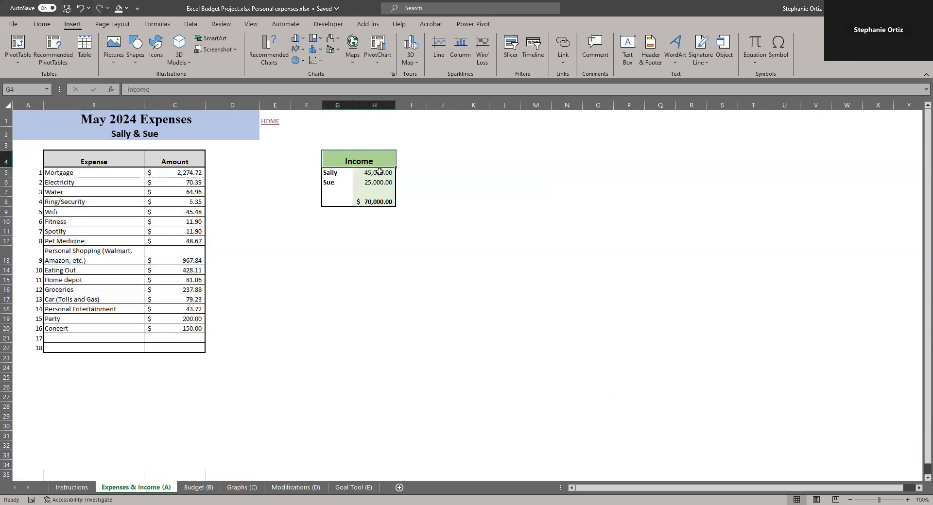
{"action": "left_click", "coordinate": [123, 136]}
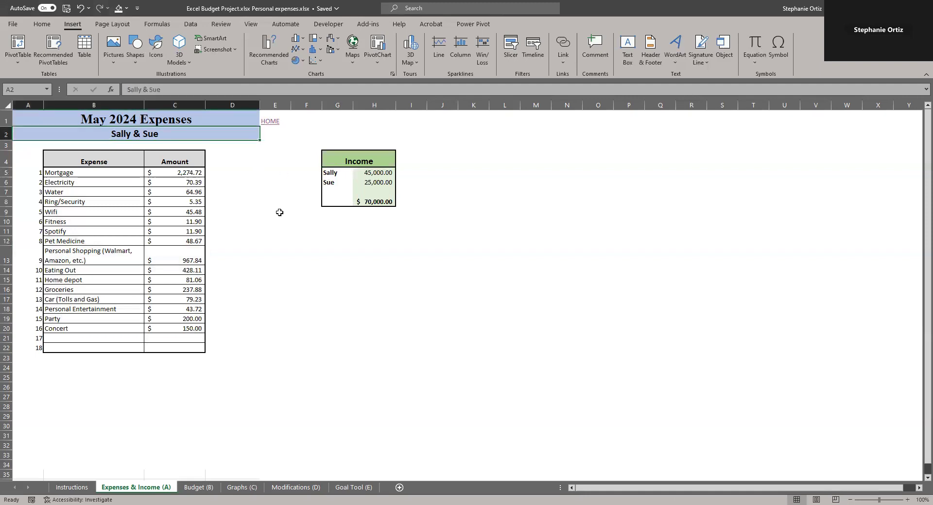
{"action": "left_click", "coordinate": [370, 174]}
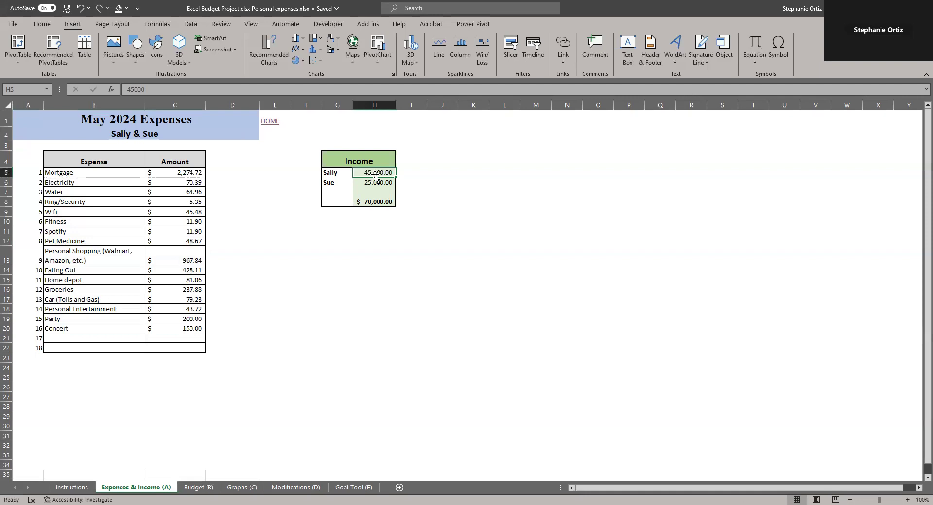
{"action": "left_click", "coordinate": [372, 185]}
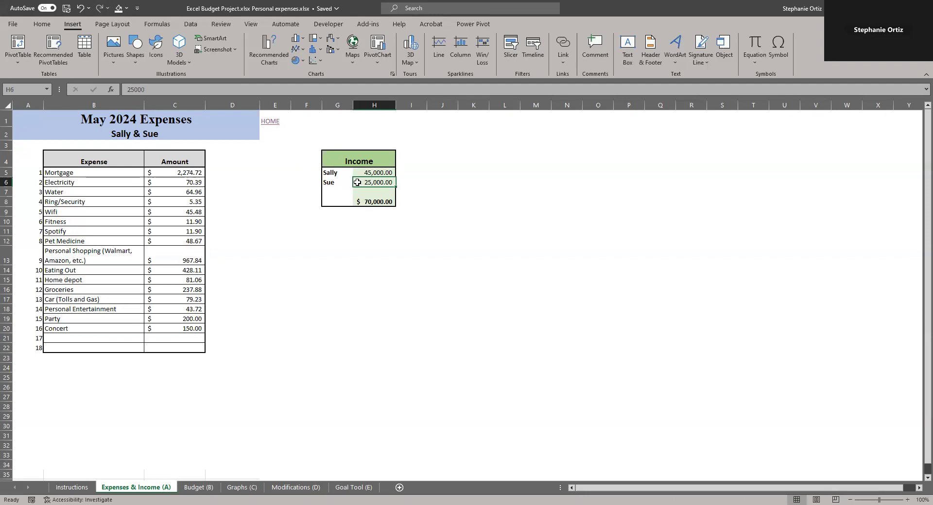
{"action": "left_click", "coordinate": [383, 202]}
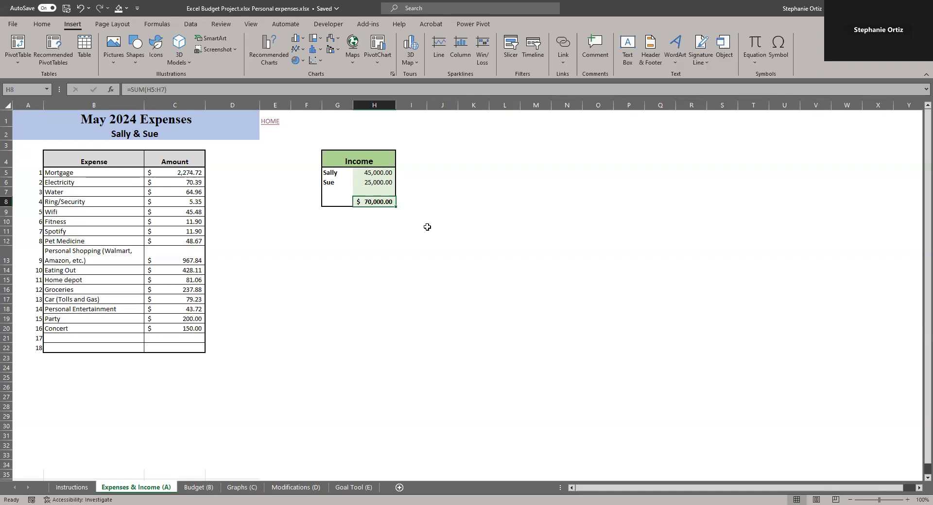
Save the workbook and AutoSum the income total in H8 as =SUM(H5:H7)
{"action": "key", "text": "ctrl+s"}
{"action": "key", "text": "alt+equal"}
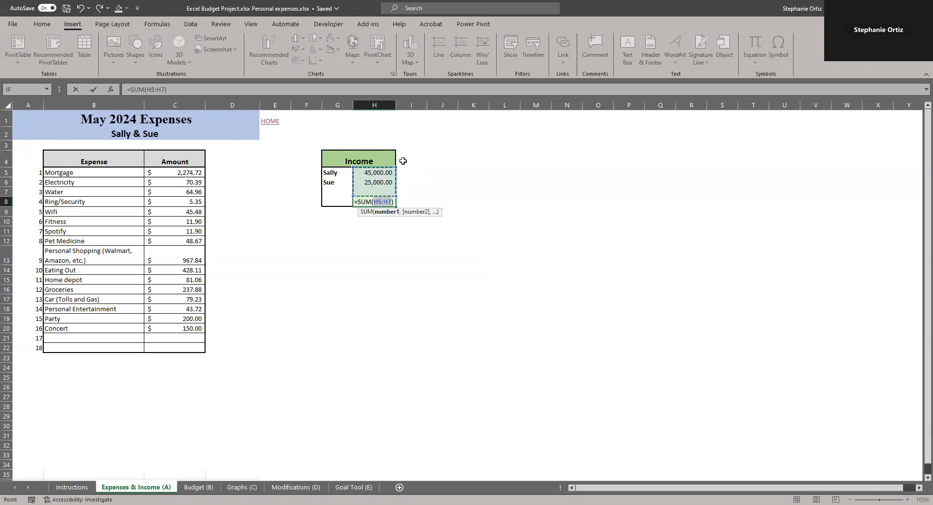
{"action": "key", "text": "Return"}
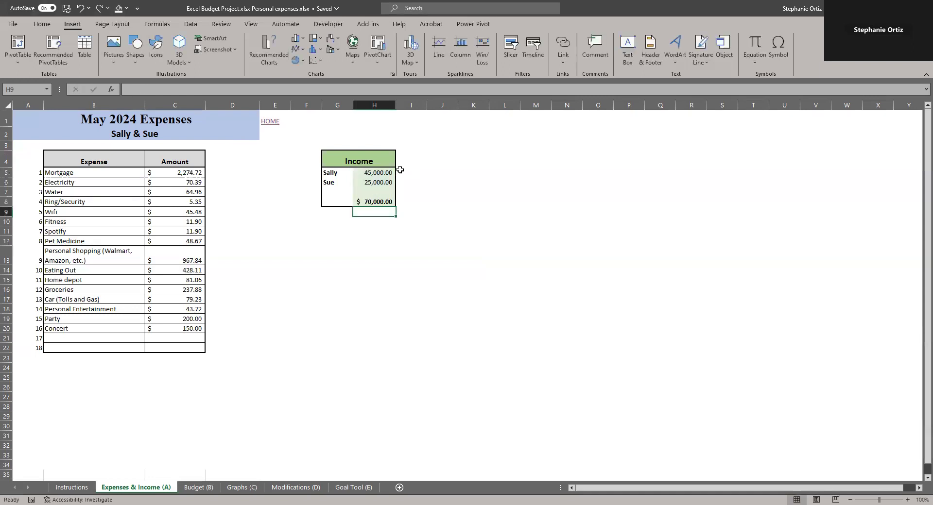
{"action": "left_click", "coordinate": [375, 202]}
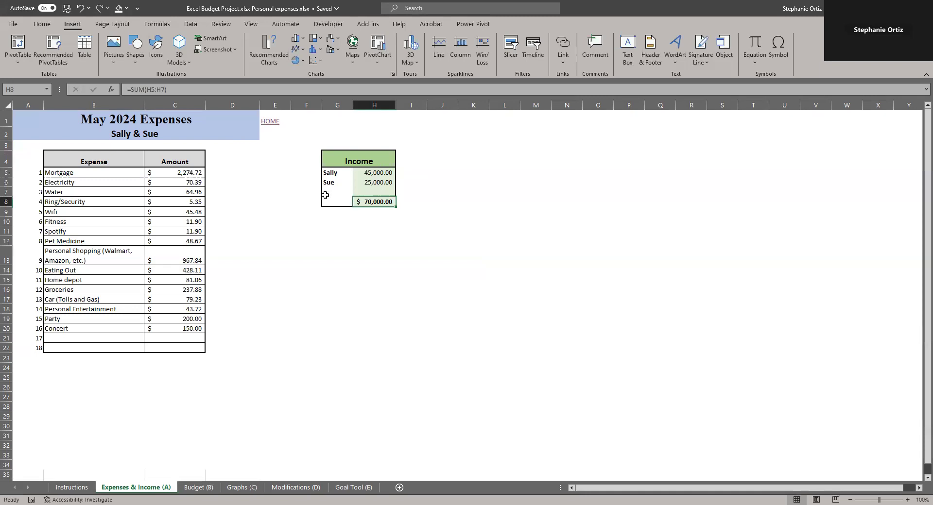
Follow the HOME link and the TAB B link to the Budget sheet, and inspect the amount formulas there
{"action": "left_click", "coordinate": [270, 122]}
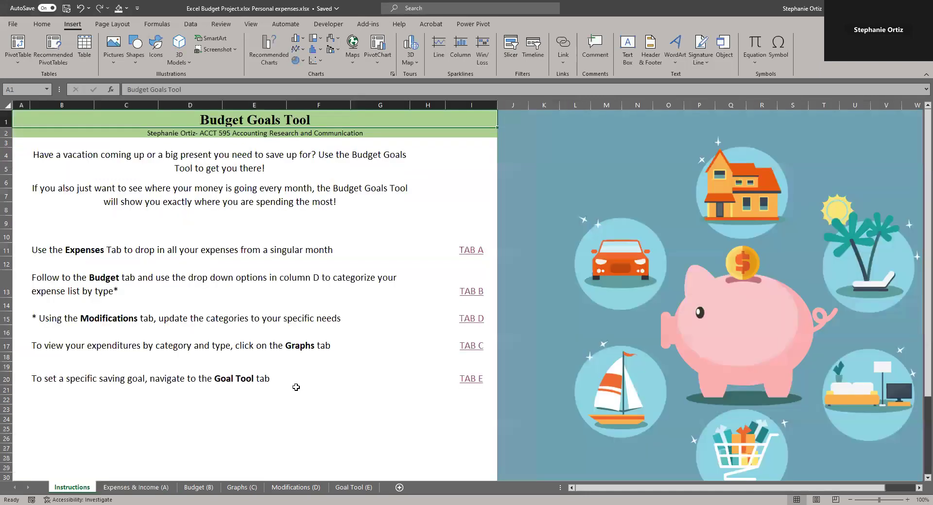
{"action": "left_click", "coordinate": [58, 283]}
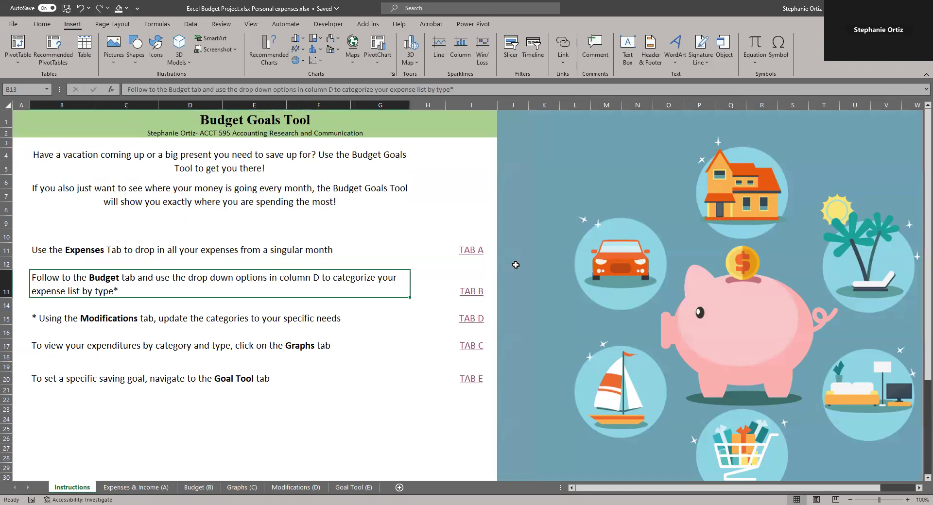
{"action": "left_click", "coordinate": [468, 293]}
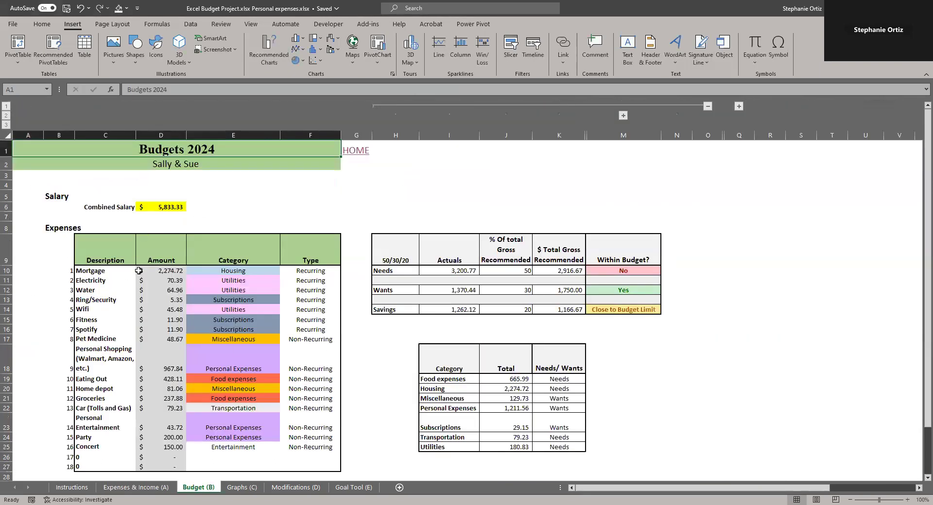
{"action": "left_click", "coordinate": [110, 272]}
{"action": "left_click", "coordinate": [163, 282]}
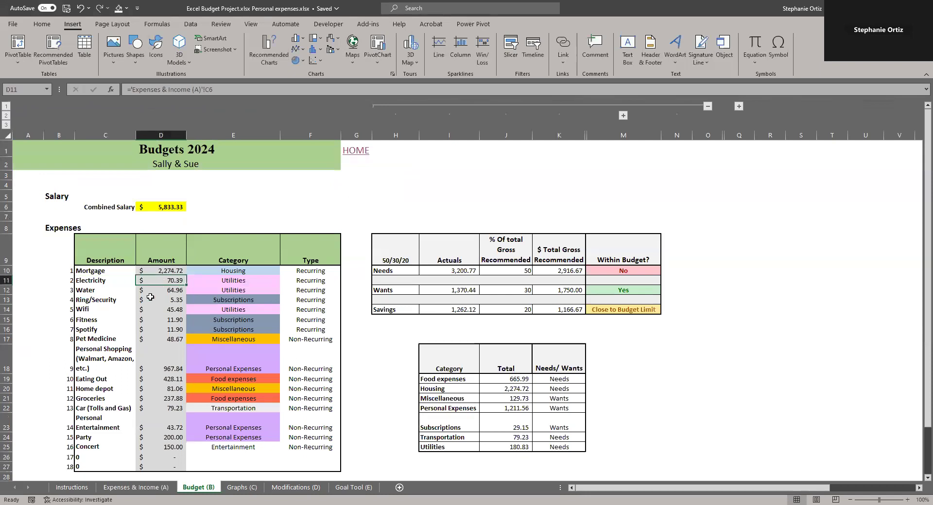
{"action": "left_click", "coordinate": [106, 310]}
Re-enter the combined salary in D6 as the Expenses & Income total in H8 divided by 12
{"action": "left_click", "coordinate": [173, 207]}
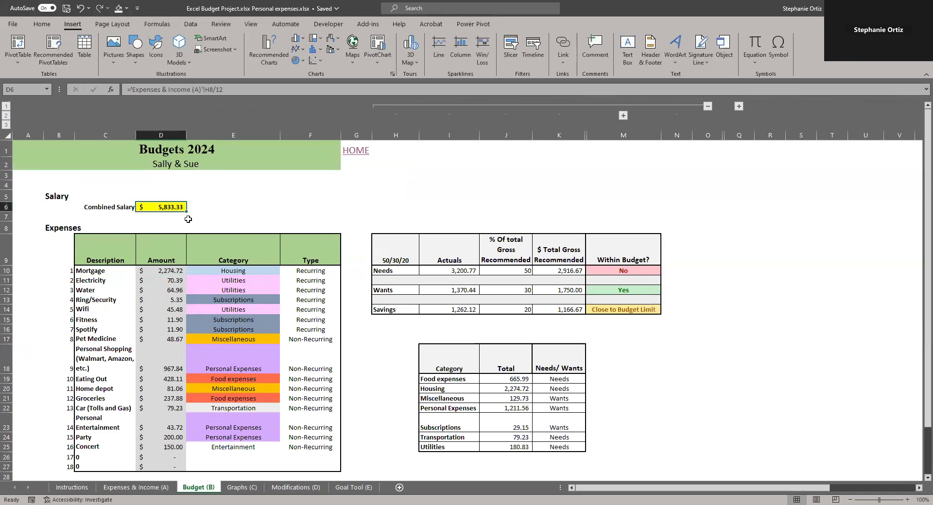
{"action": "type", "text": "="}
{"action": "left_click", "coordinate": [133, 487]}
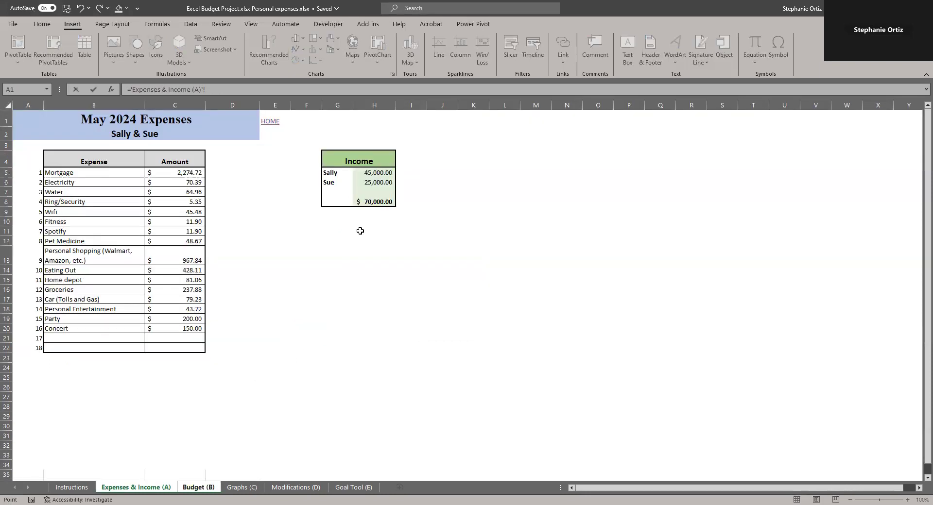
{"action": "left_click", "coordinate": [368, 203]}
{"action": "type", "text": "/12"}
{"action": "key", "text": "Return"}
{"action": "left_click", "coordinate": [175, 210]}
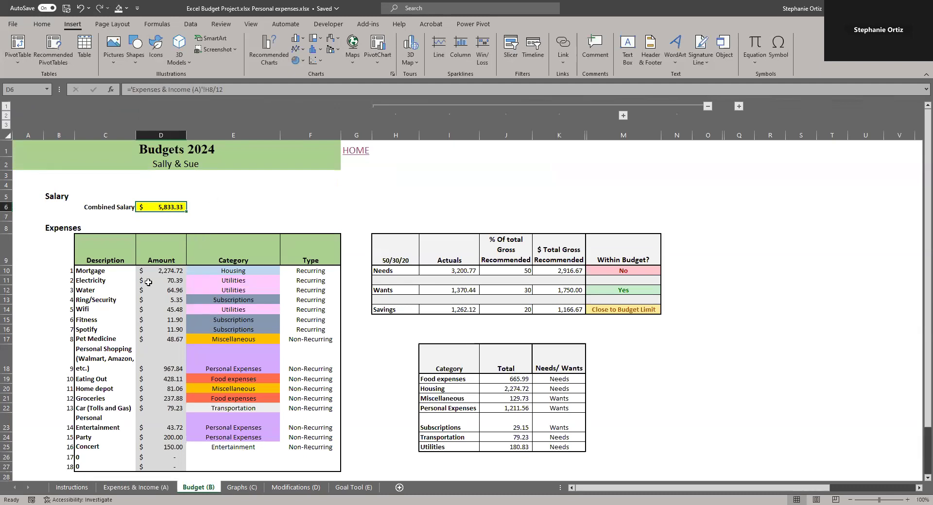
Inspect the category dropdowns and clear the Concert category in E25
{"action": "left_click", "coordinate": [218, 273]}
{"action": "left_click", "coordinate": [223, 299]}
{"action": "left_click", "coordinate": [225, 387]}
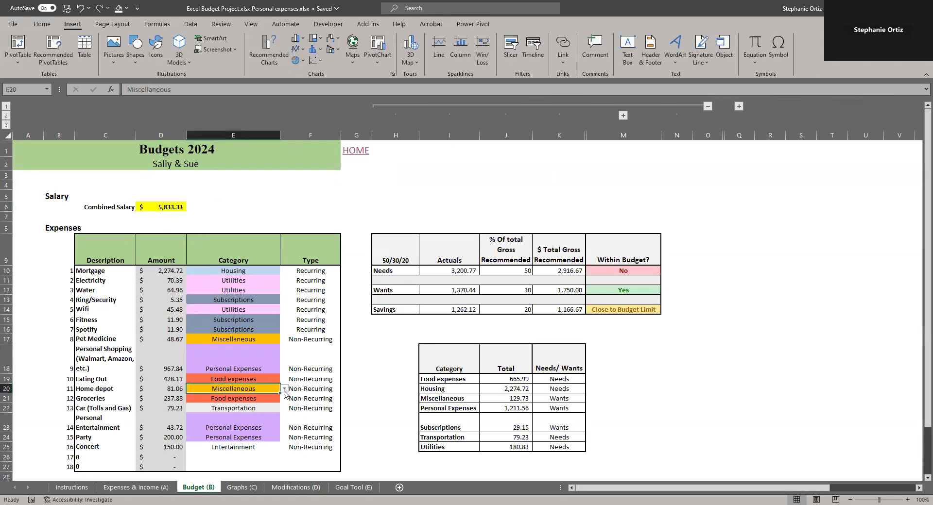
{"action": "left_click", "coordinate": [284, 389]}
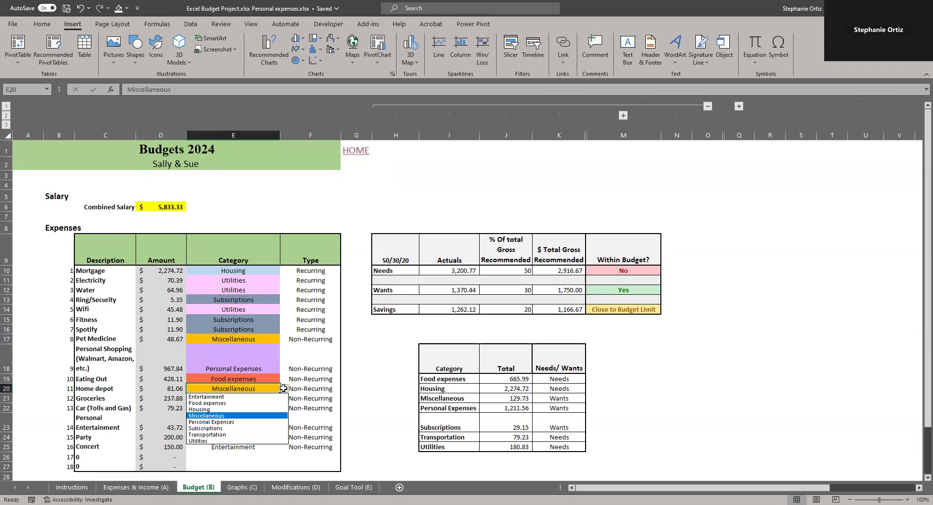
{"action": "left_click", "coordinate": [269, 376]}
{"action": "left_click", "coordinate": [238, 447]}
{"action": "key", "text": "Delete"}
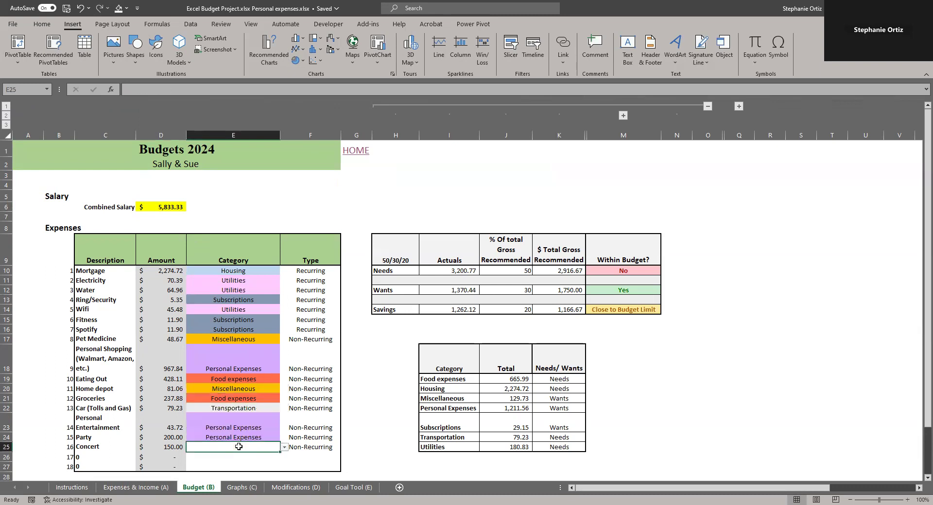
Set E25's data validation to a List sourced from 'Modifications (D)'!$B$16:$B$23
{"action": "left_click", "coordinate": [190, 25]}
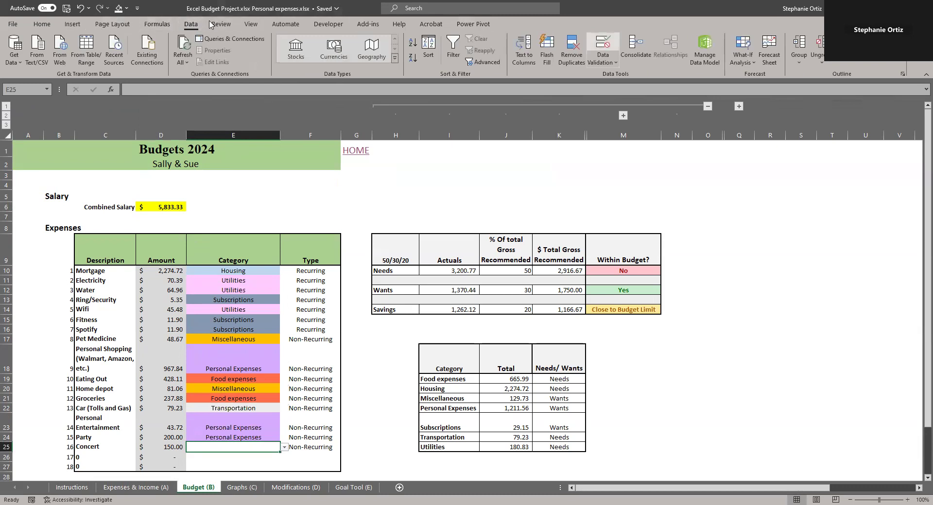
{"action": "left_click", "coordinate": [603, 42]}
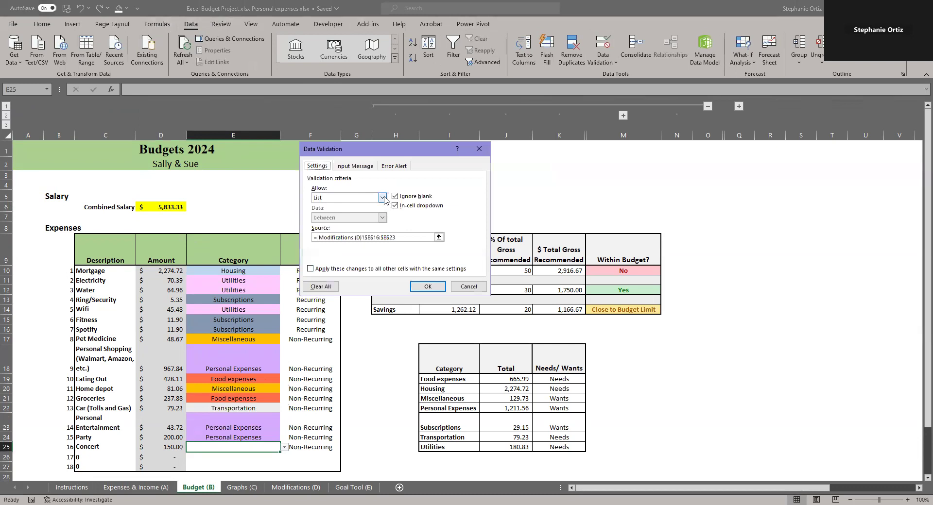
{"action": "left_click", "coordinate": [383, 198]}
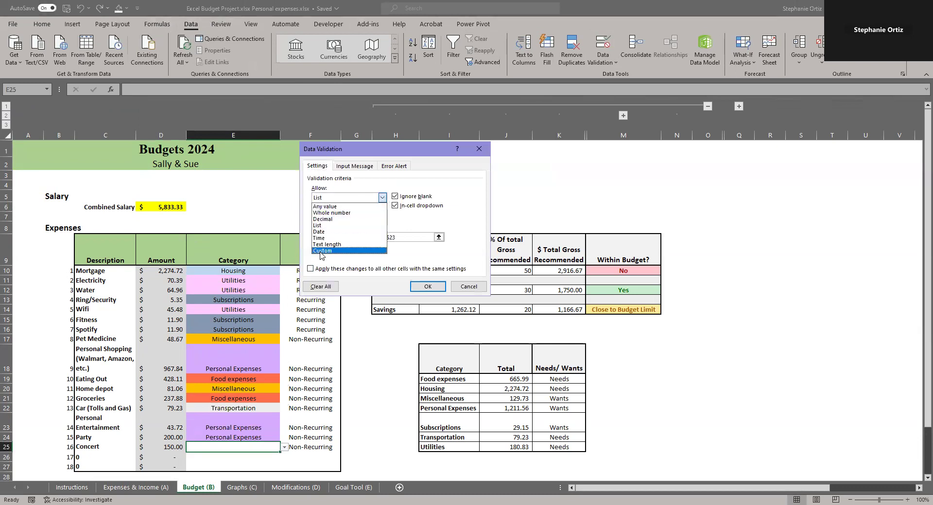
{"action": "left_click", "coordinate": [325, 227]}
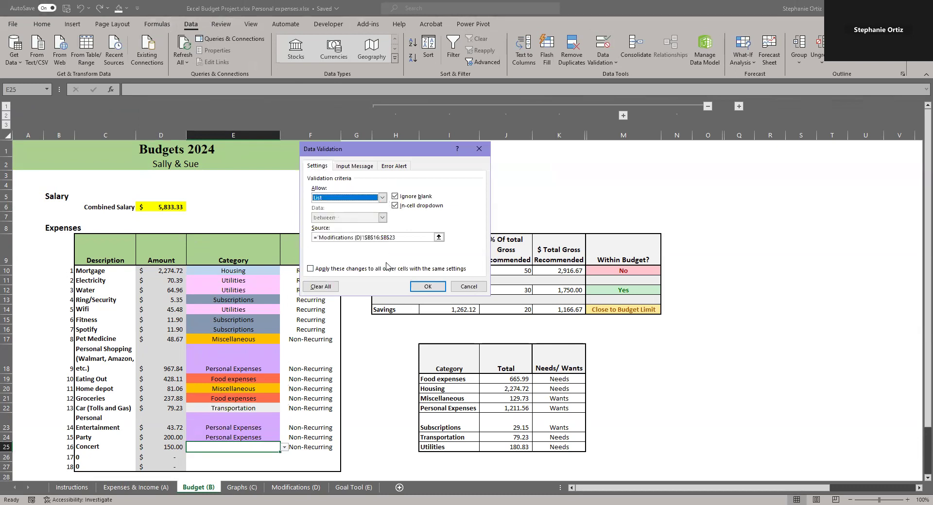
{"action": "left_click", "coordinate": [439, 237]}
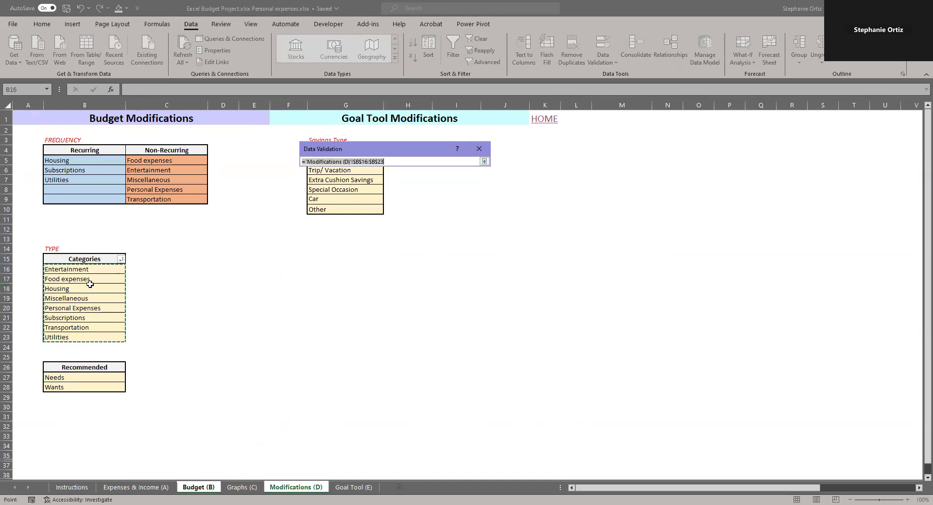
{"action": "left_click_drag", "start_coordinate": [90, 270], "coordinate": [81, 330]}
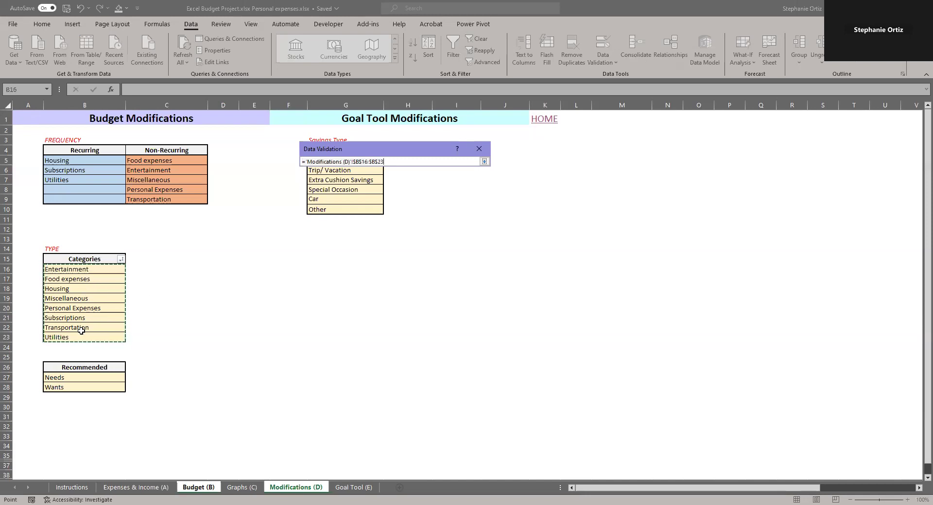
{"action": "key", "text": "Return"}
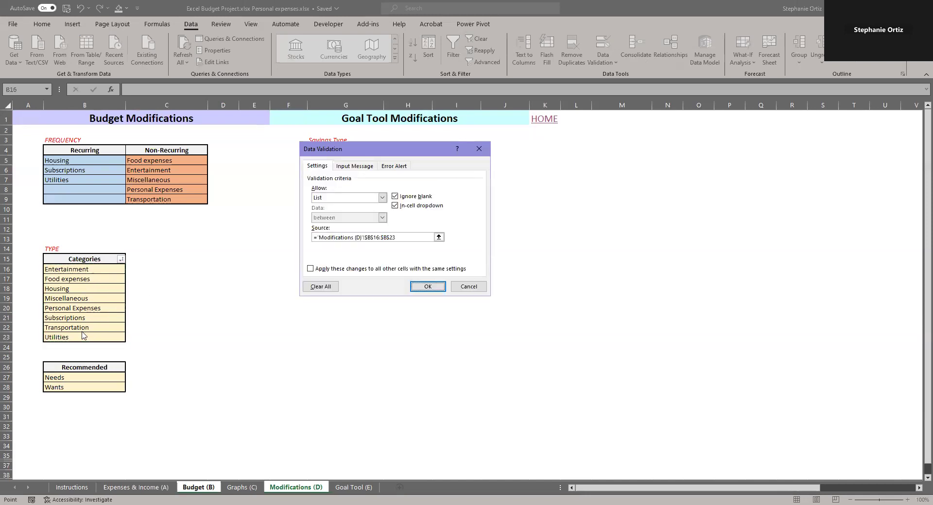
{"action": "key", "text": "Return"}
Choose Entertainment as Concert's category and clear the Type formula in F25, checking the formula above it
{"action": "left_click", "coordinate": [284, 447]}
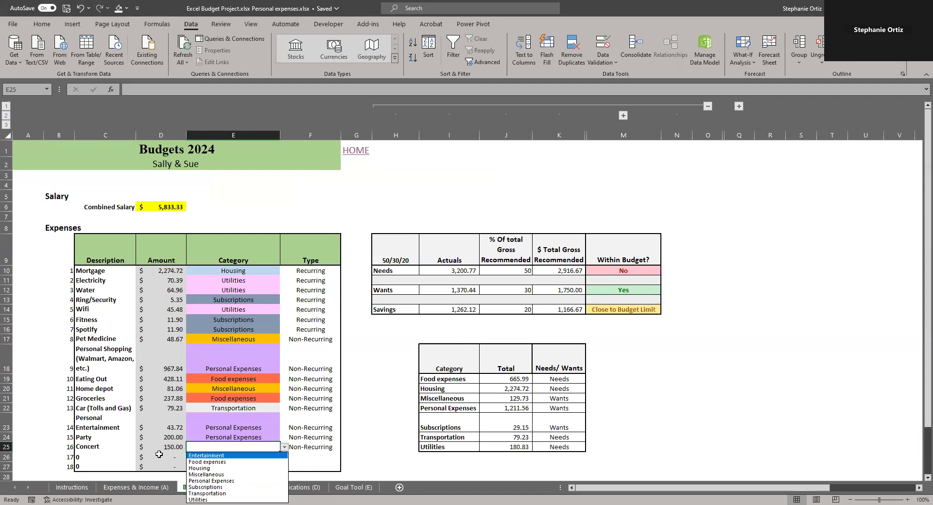
{"action": "left_click", "coordinate": [208, 456]}
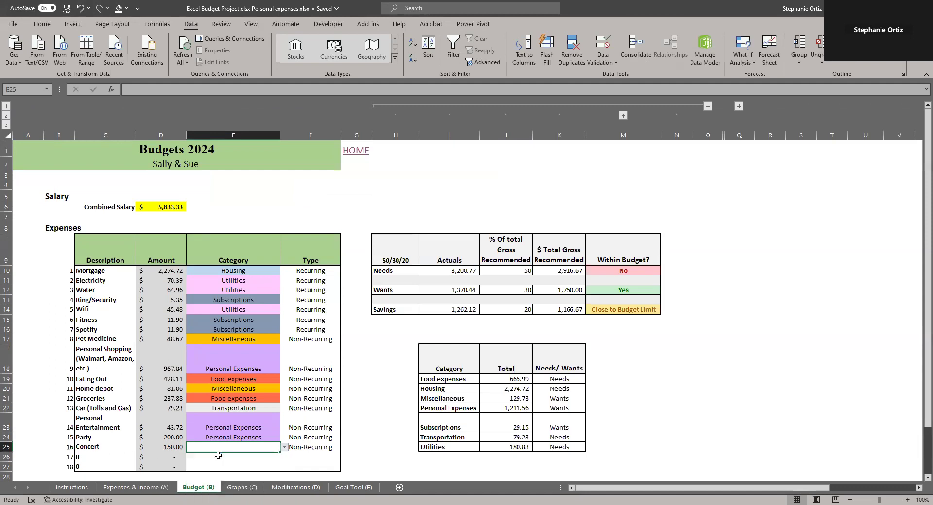
{"action": "left_click", "coordinate": [329, 448]}
{"action": "key", "text": "Delete"}
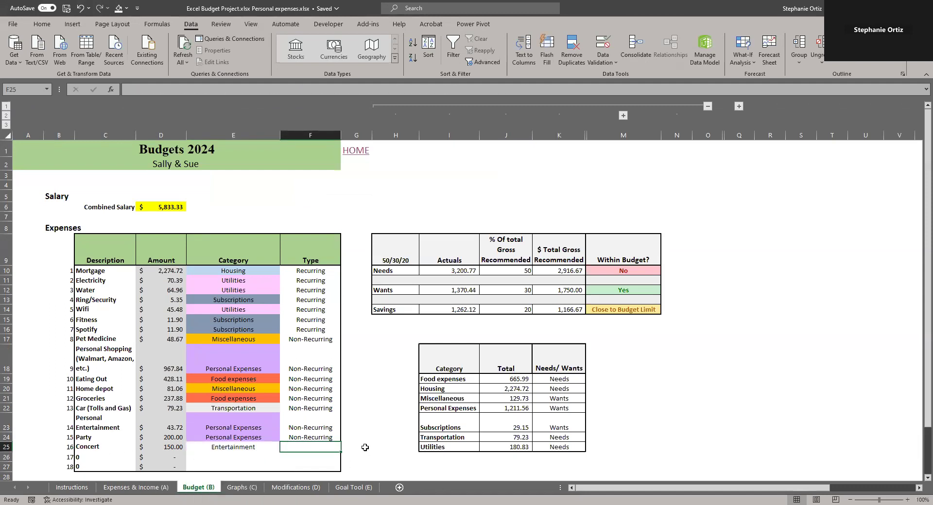
{"action": "key", "text": "Up"}
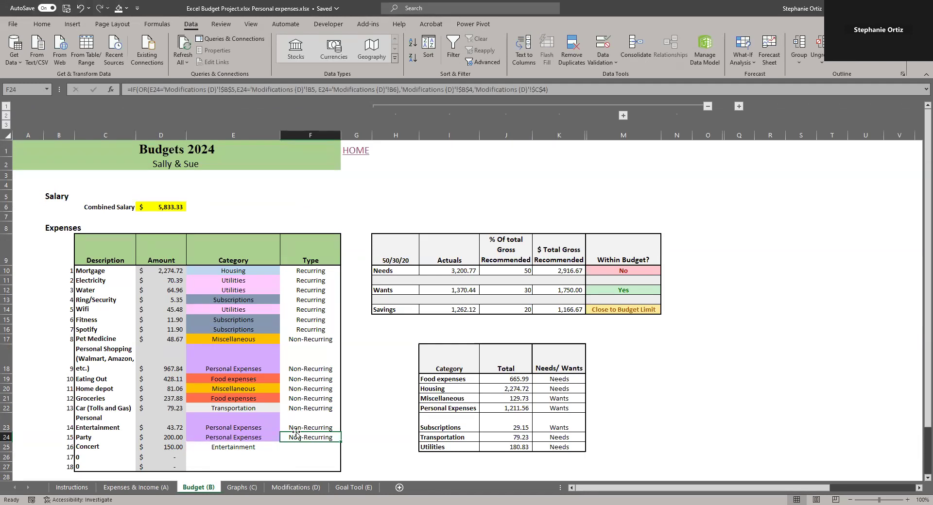
Start a Type formula in F25: =IF(OR(E25='Modifications (D)'!B5, testing the category against Housing
{"action": "key", "text": "Down"}
{"action": "type", "text": "="}
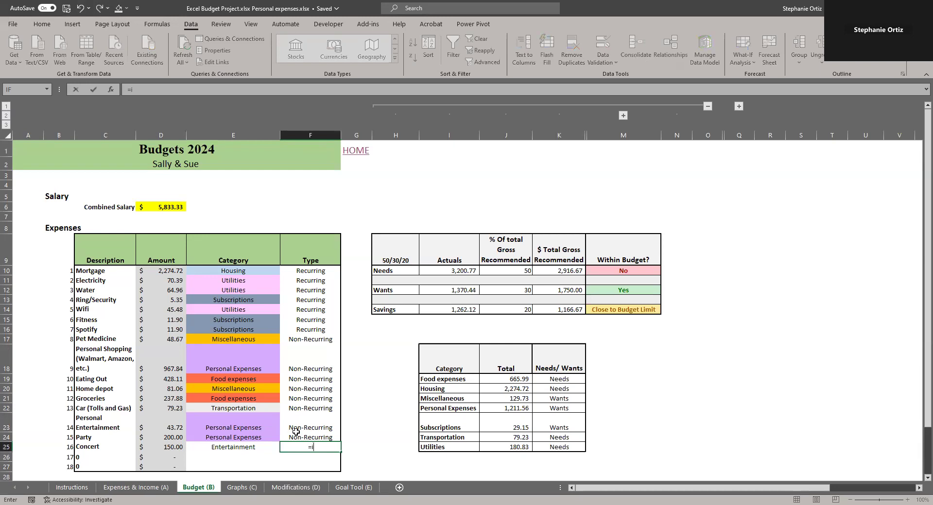
{"action": "type", "text": "i"}
{"action": "key", "text": "Tab"}
{"action": "type", "text": "o"}
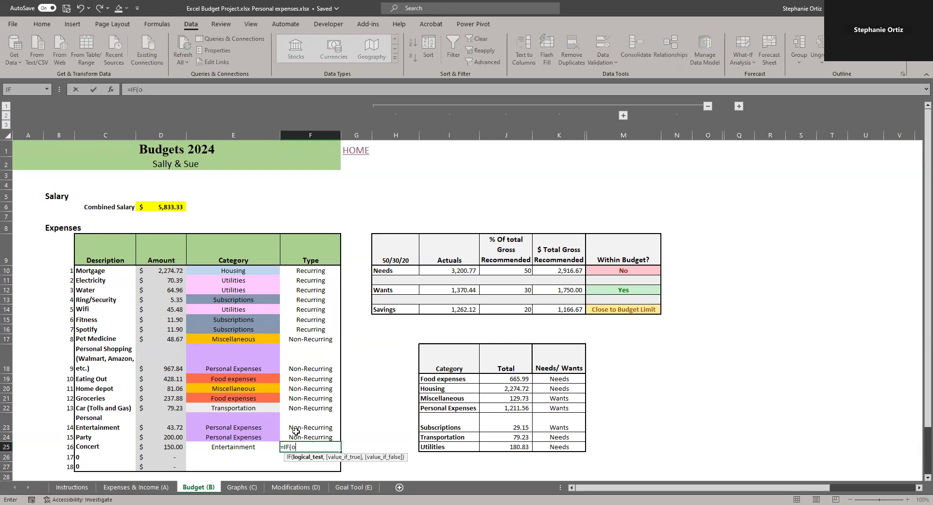
{"action": "type", "text": "r"}
{"action": "key", "text": "Tab"}
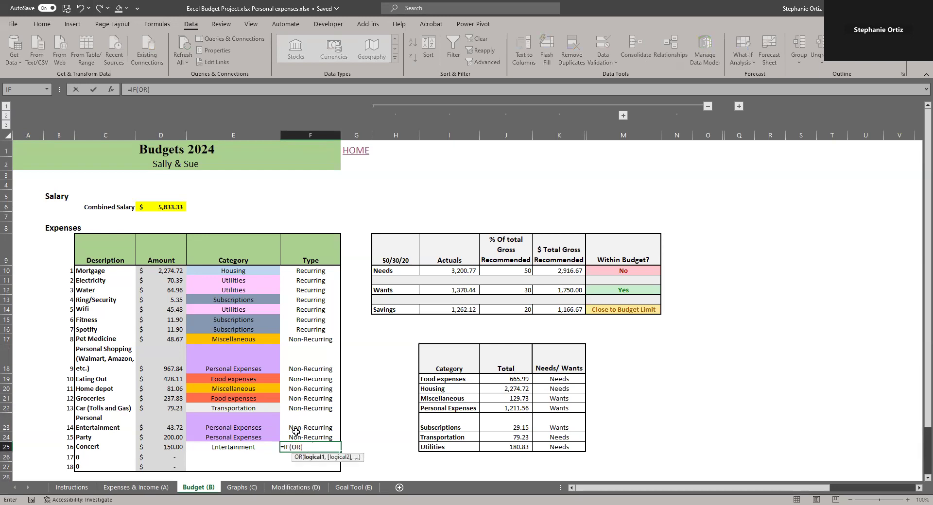
{"action": "left_click", "coordinate": [243, 448]}
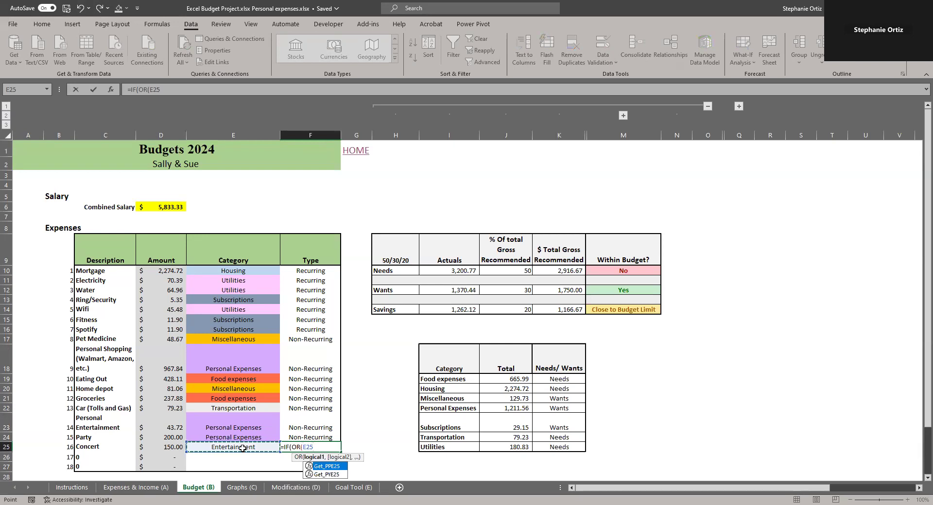
{"action": "type", "text": "="}
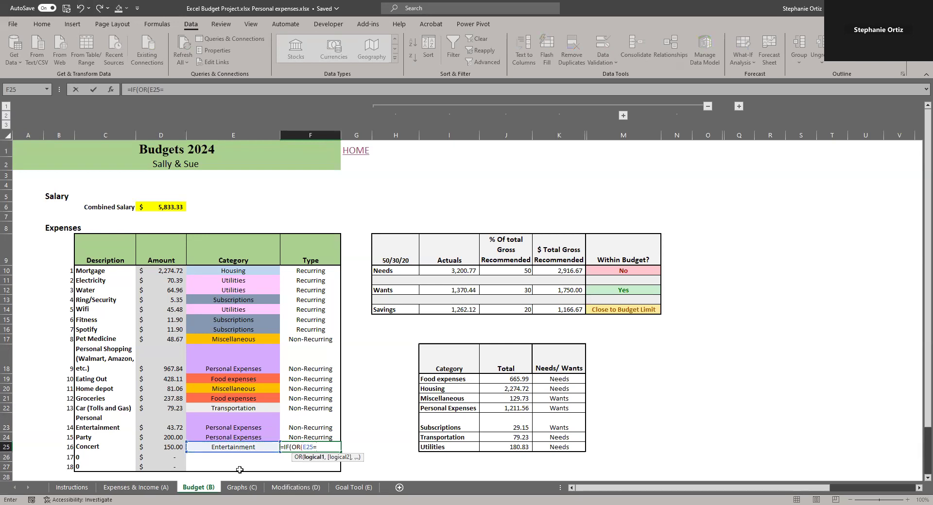
{"action": "left_click", "coordinate": [296, 487]}
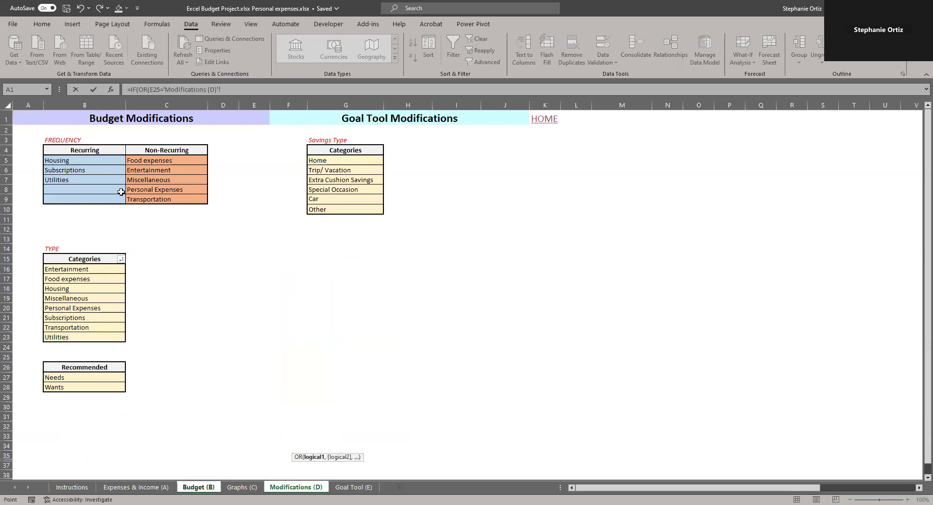
{"action": "left_click", "coordinate": [73, 162]}
{"action": "type", "text": ","}
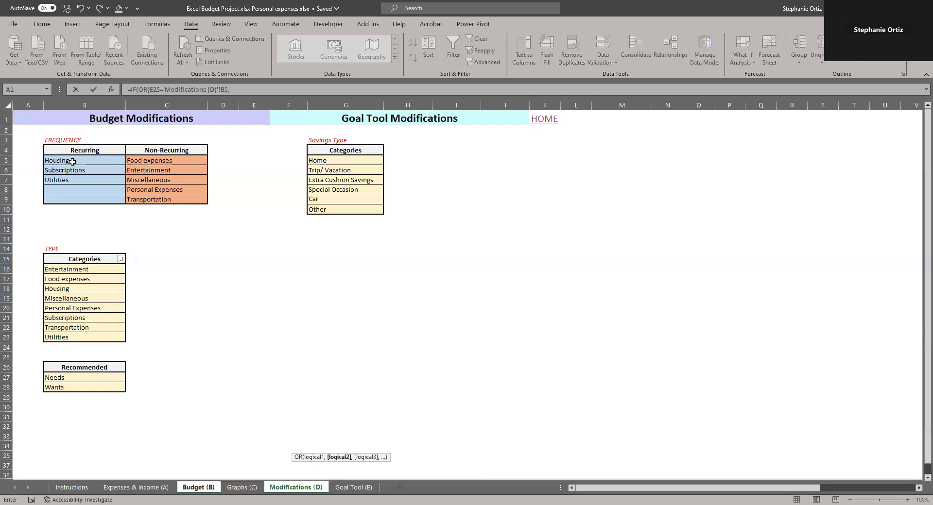
{"action": "type", "text": "E25="}
Add OR tests of E25 against 'Modifications (D)'!B6 and B7 and close the OR condition
{"action": "left_click", "coordinate": [71, 168]}
{"action": "type", "text": ","}
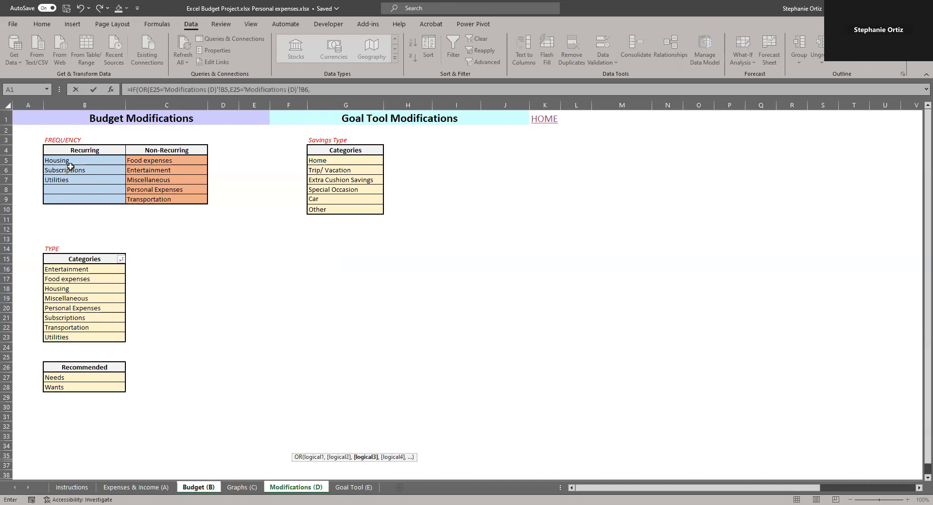
{"action": "type", "text": "E25="}
{"action": "left_click", "coordinate": [70, 180]}
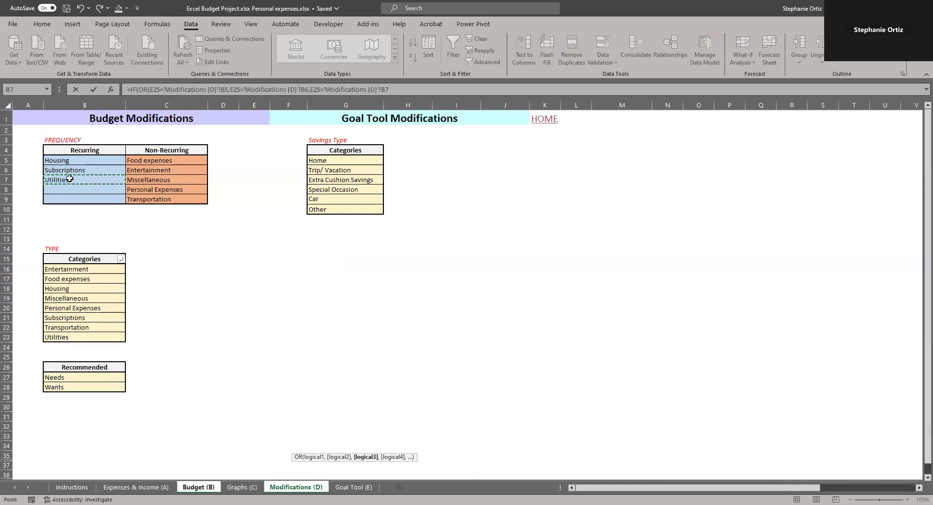
{"action": "type", "text": ")"}
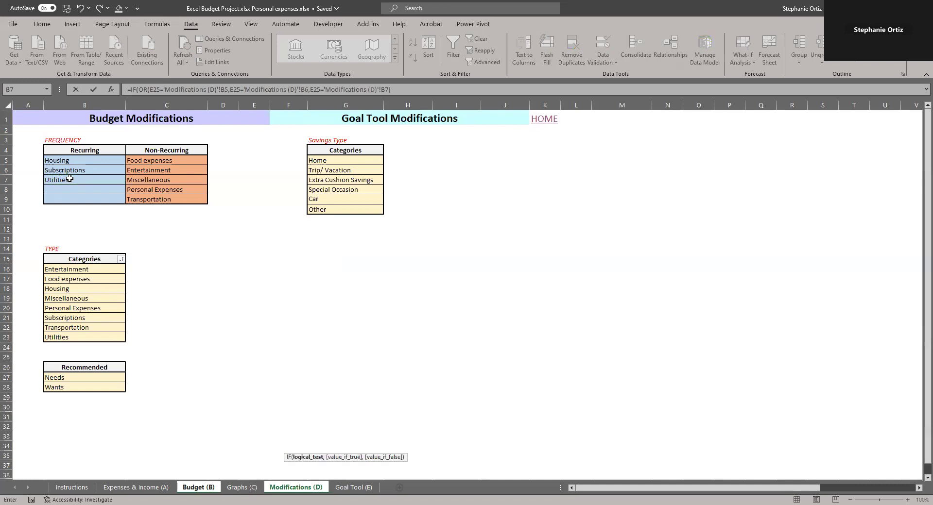
{"action": "type", "text": ","}
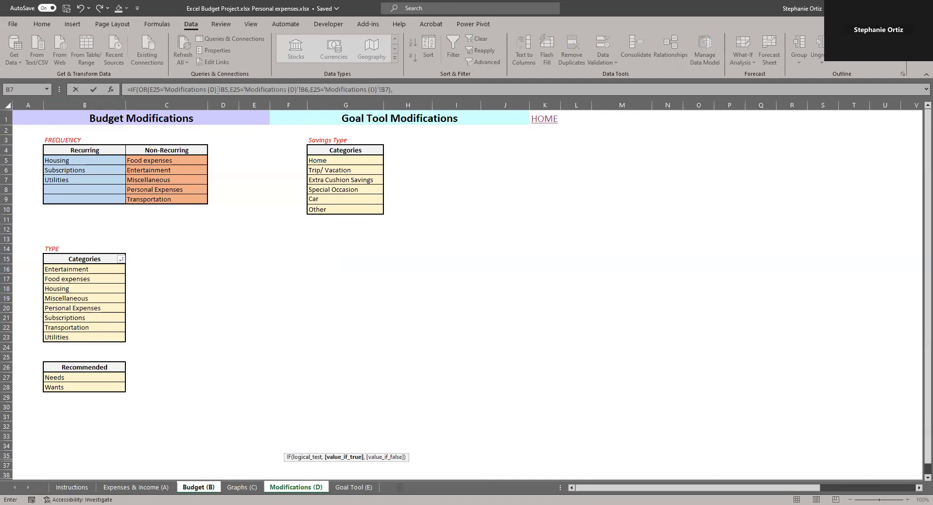
Finish F25's Type formula with 'Modifications (D)'!B4 as the true result and 'Modifications (D)'!C4 as the false result
{"action": "left_click", "coordinate": [88, 148]}
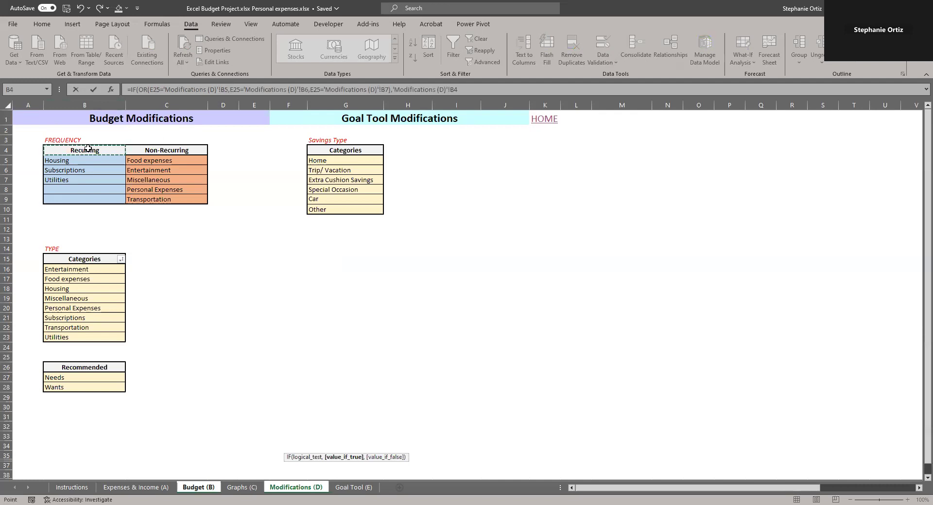
{"action": "type", "text": ","}
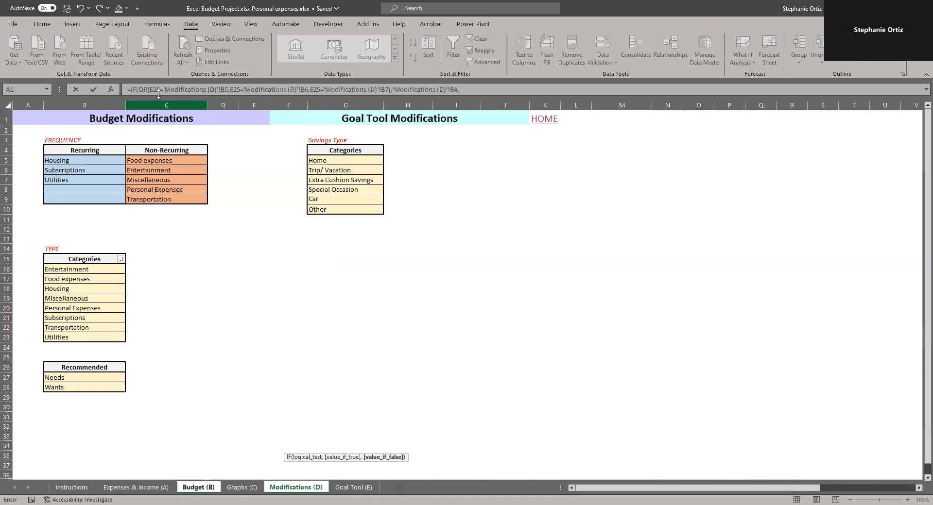
{"action": "left_click", "coordinate": [155, 151]}
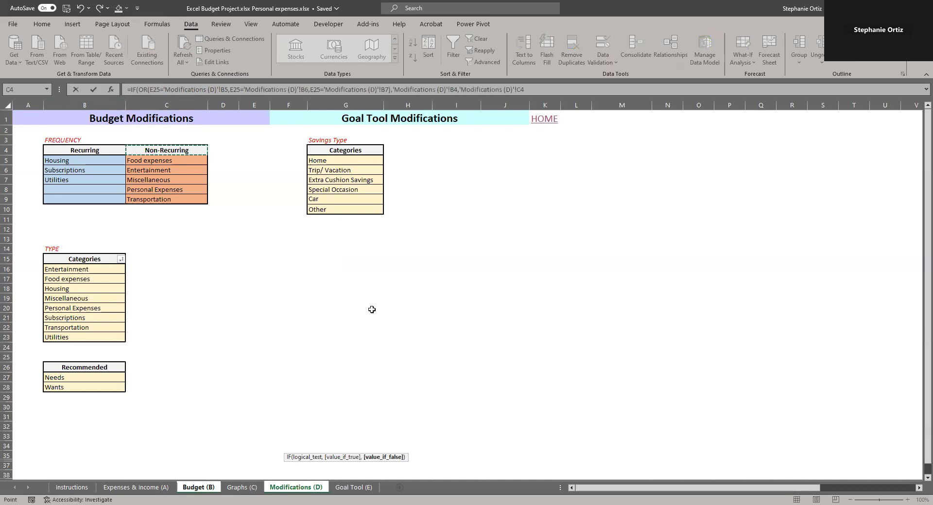
{"action": "key", "text": "Return"}
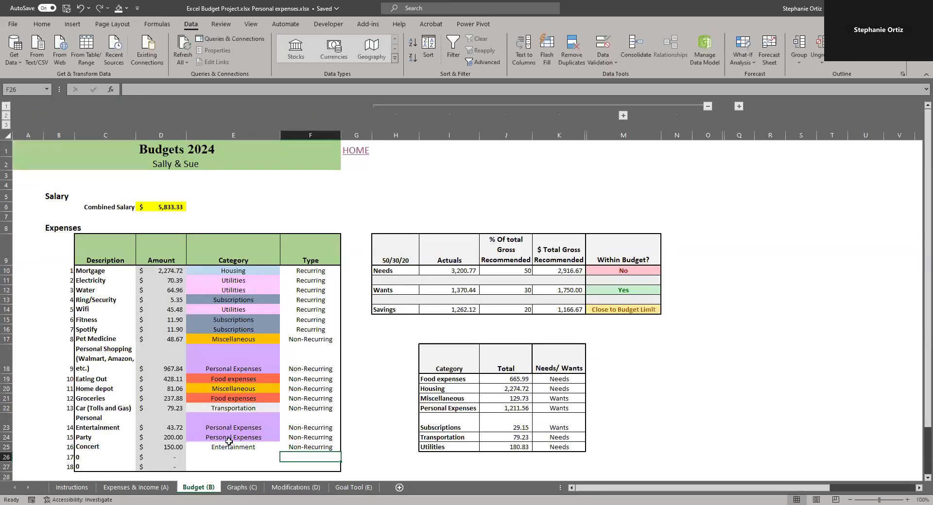
Rewrite J19's category total as =SUMIF(E10:E27,I19,D10:D27)
{"action": "left_click", "coordinate": [310, 447]}
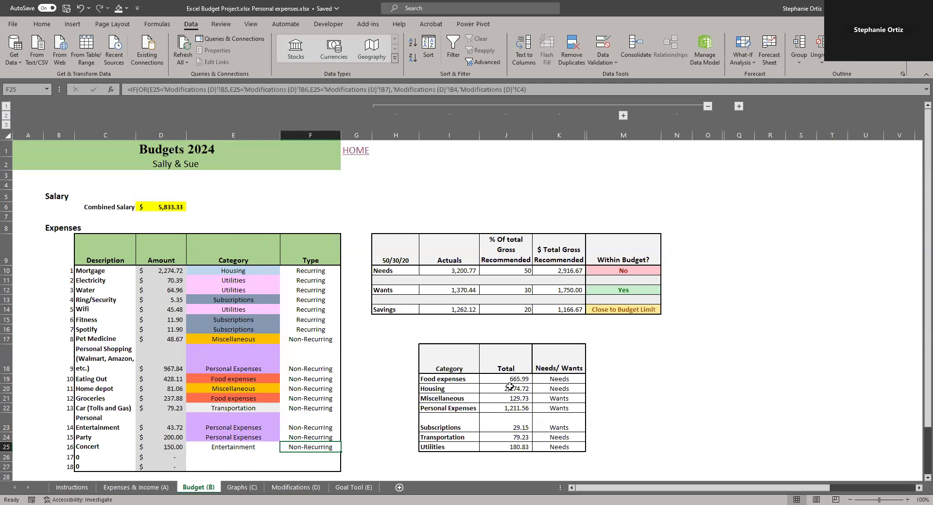
{"action": "left_click_drag", "start_coordinate": [510, 380], "coordinate": [508, 447]}
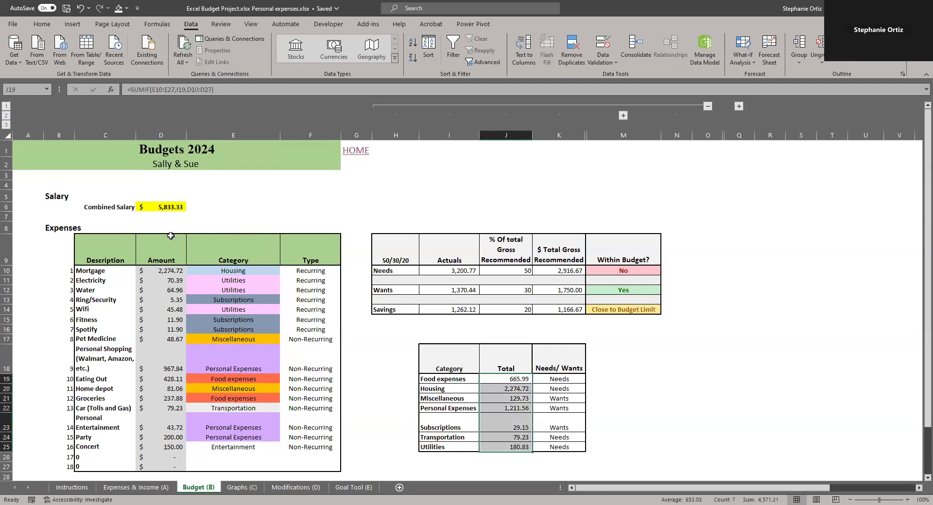
{"action": "left_click", "coordinate": [518, 379]}
{"action": "type", "text": "="}
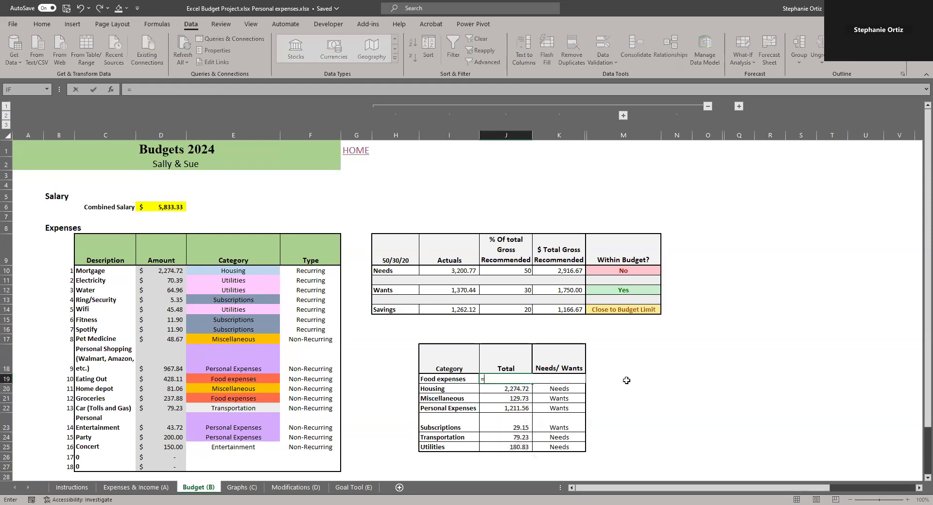
{"action": "type", "text": "sumif"}
{"action": "key", "text": "Tab"}
{"action": "left_click", "coordinate": [240, 271]}
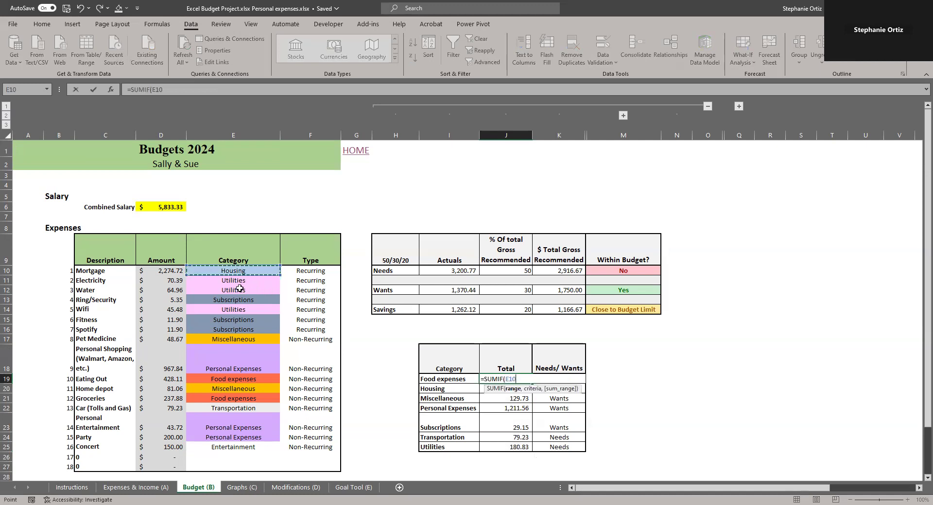
{"action": "left_click", "coordinate": [227, 462], "text": "shift"}
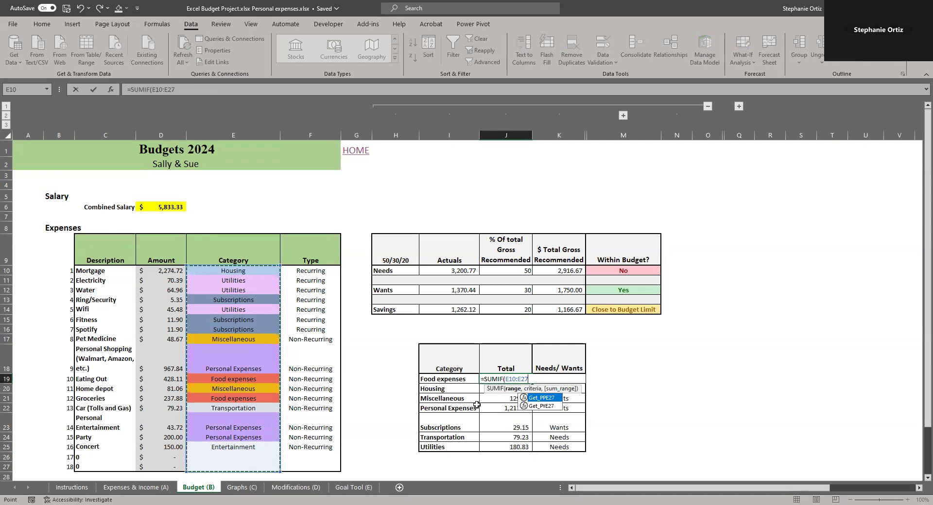
{"action": "type", "text": ","}
{"action": "key", "text": "Left"}
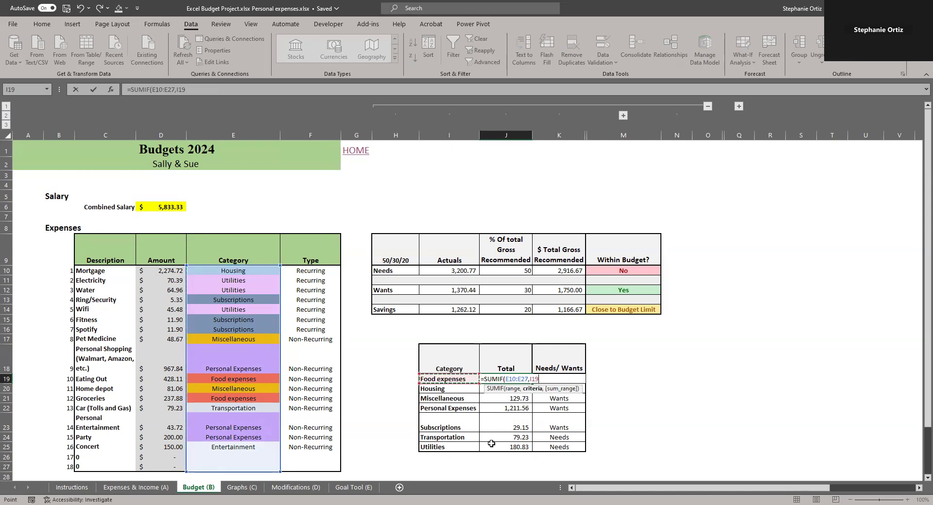
{"action": "type", "text": ","}
{"action": "left_click_drag", "start_coordinate": [158, 271], "coordinate": [149, 469]}
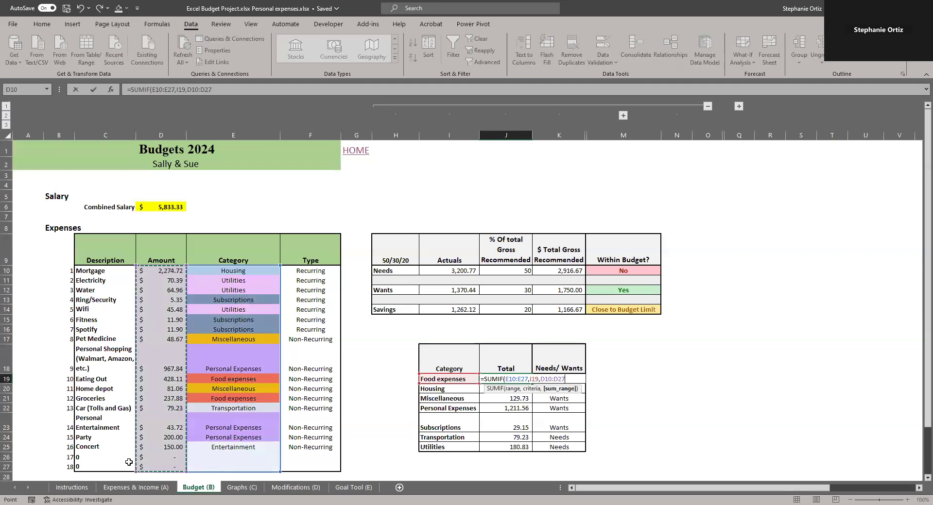
{"action": "key", "text": "Return"}
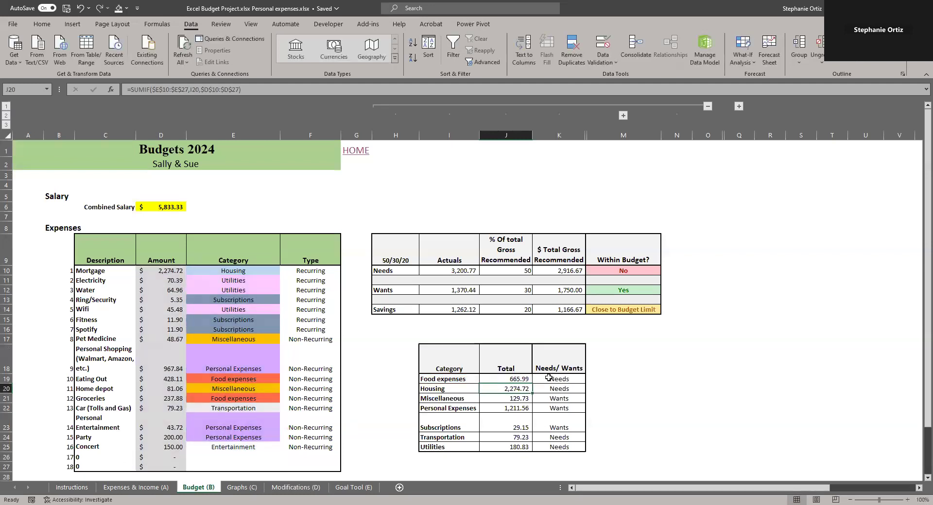
Make the category and amount ranges in J19's SUMIF absolute as $E$10:$E$27 and $D$10:$D$27
{"action": "left_click", "coordinate": [527, 379]}
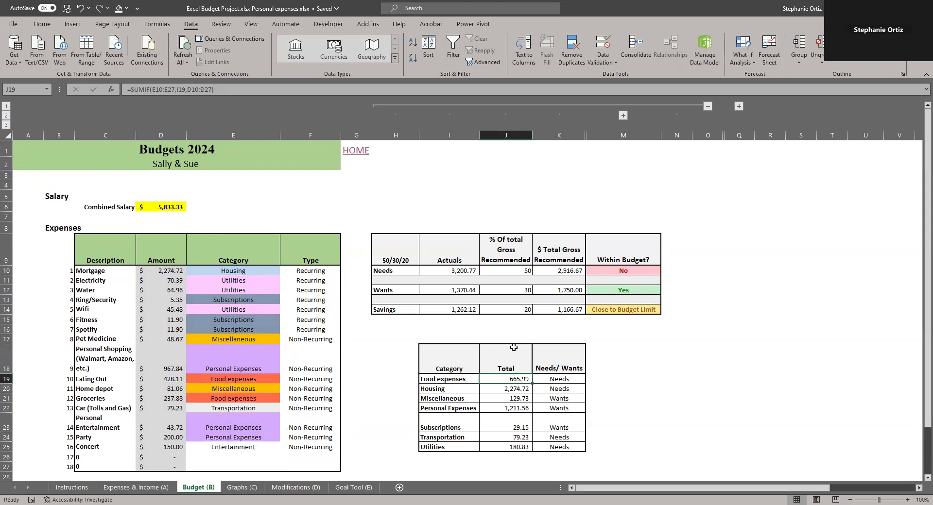
{"action": "left_click", "coordinate": [506, 388]}
{"action": "left_click", "coordinate": [506, 399]}
{"action": "left_click", "coordinate": [505, 381]}
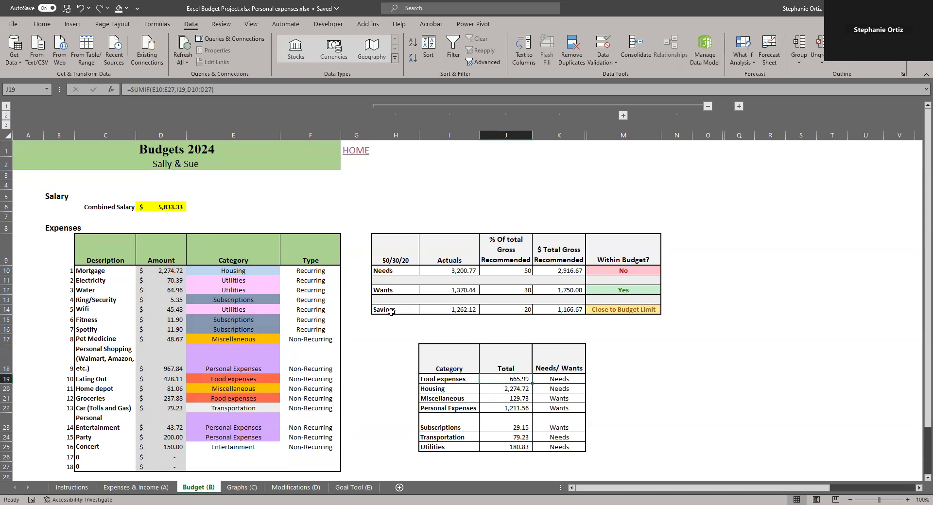
{"action": "left_click", "coordinate": [158, 89]}
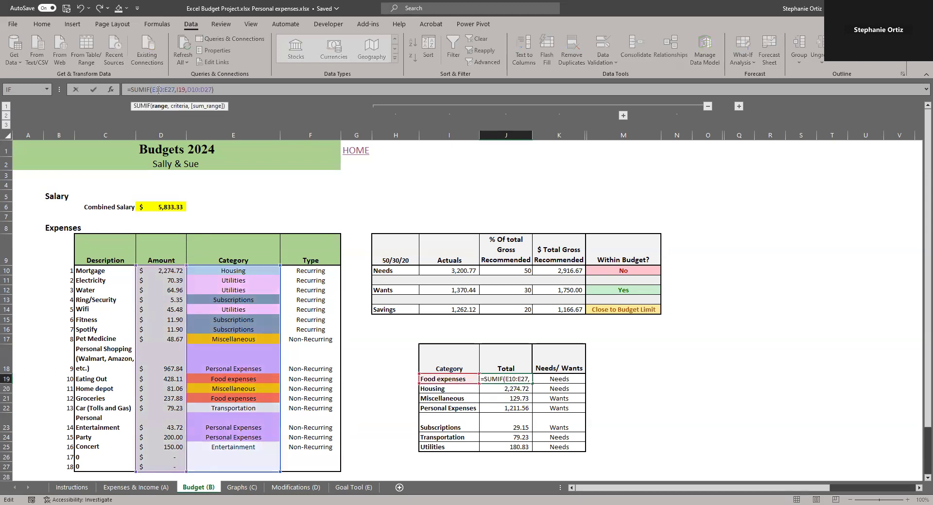
{"action": "key", "text": "F4"}
{"action": "left_click", "coordinate": [177, 89]}
{"action": "key", "text": "F4"}
{"action": "left_click", "coordinate": [207, 89]}
{"action": "key", "text": "F4"}
{"action": "left_click", "coordinate": [228, 90]}
{"action": "key", "text": "F4"}
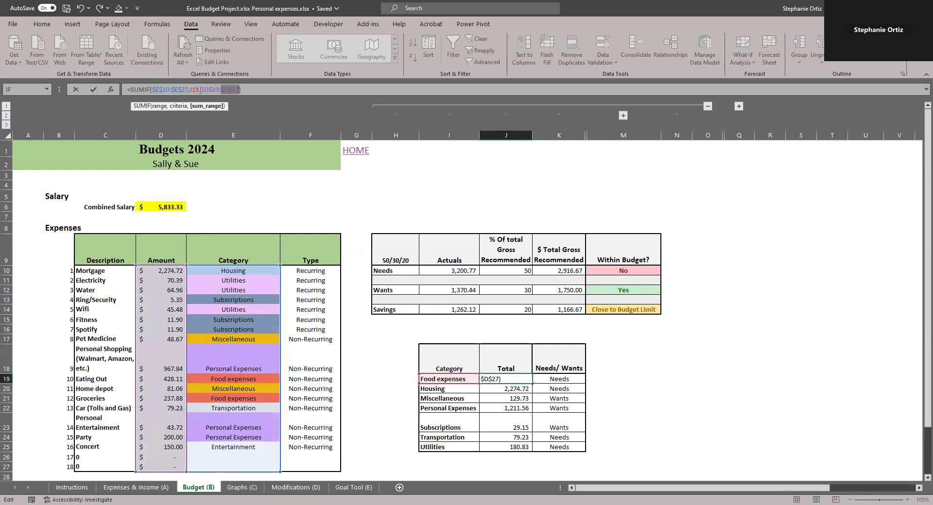
{"action": "key", "text": "Return"}
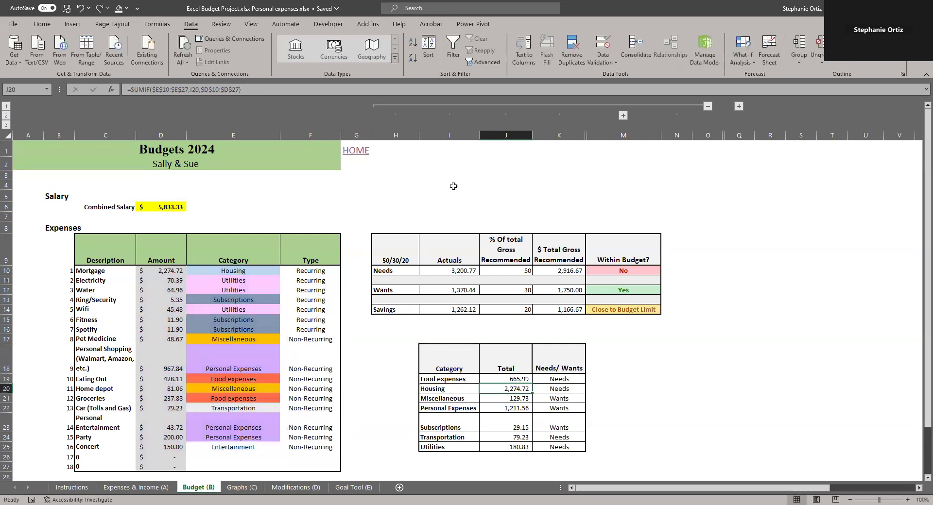
Choose Needs from the Needs/Wants dropdown list for Food expenses in K19
{"action": "left_click_drag", "start_coordinate": [490, 378], "coordinate": [504, 443]}
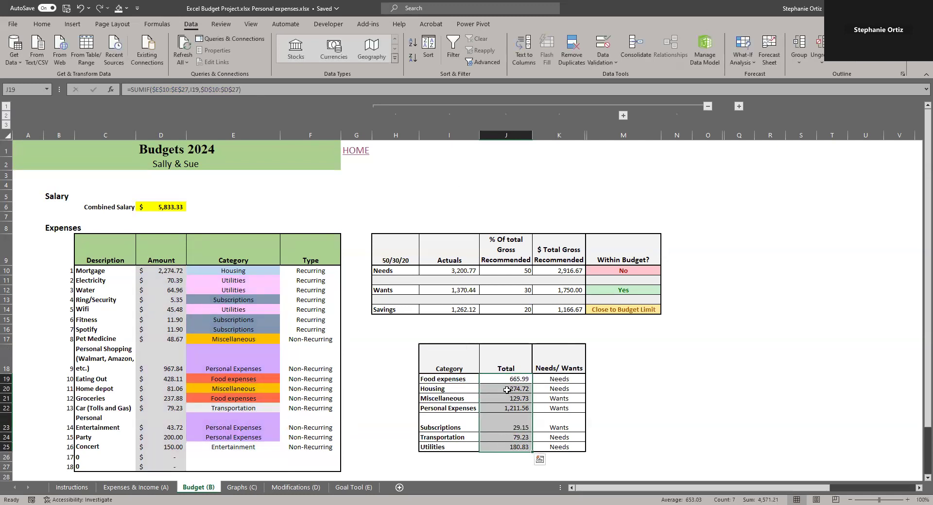
{"action": "left_click", "coordinate": [508, 409]}
{"action": "left_click", "coordinate": [552, 379]}
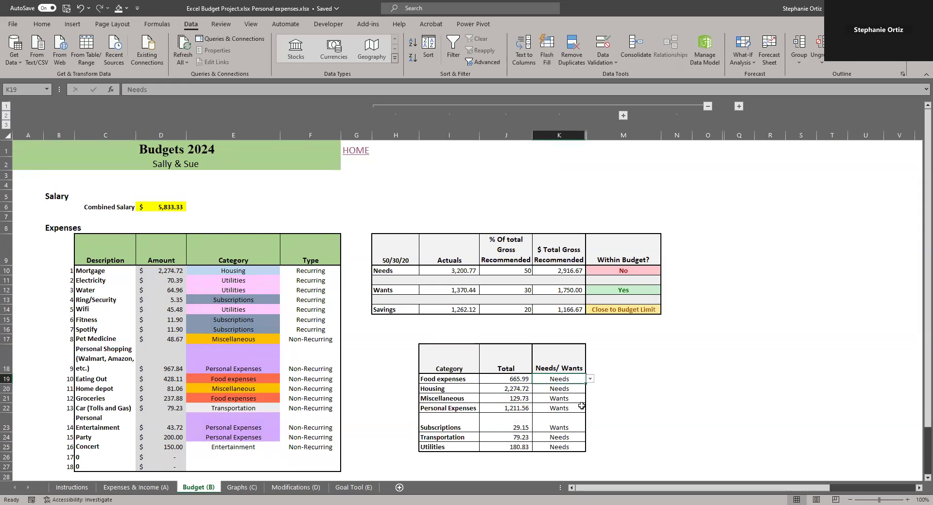
{"action": "left_click", "coordinate": [590, 379]}
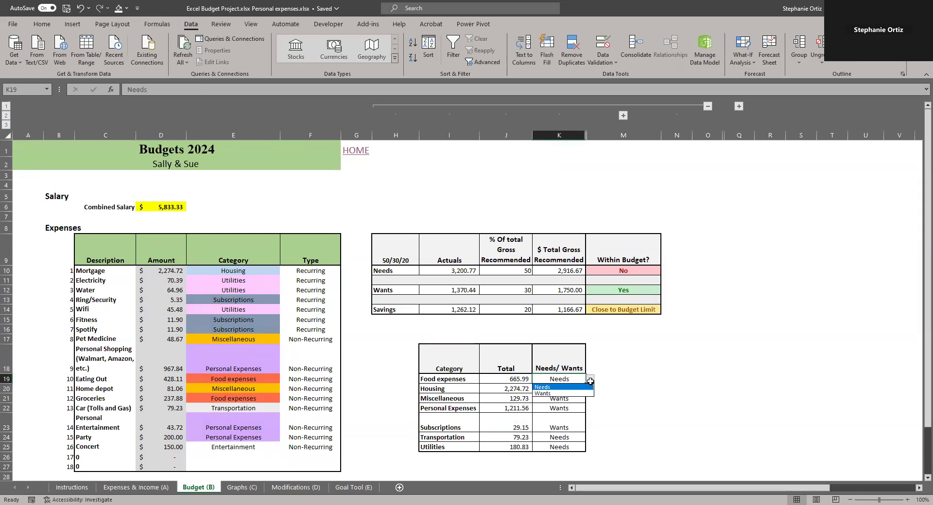
{"action": "left_click", "coordinate": [560, 384]}
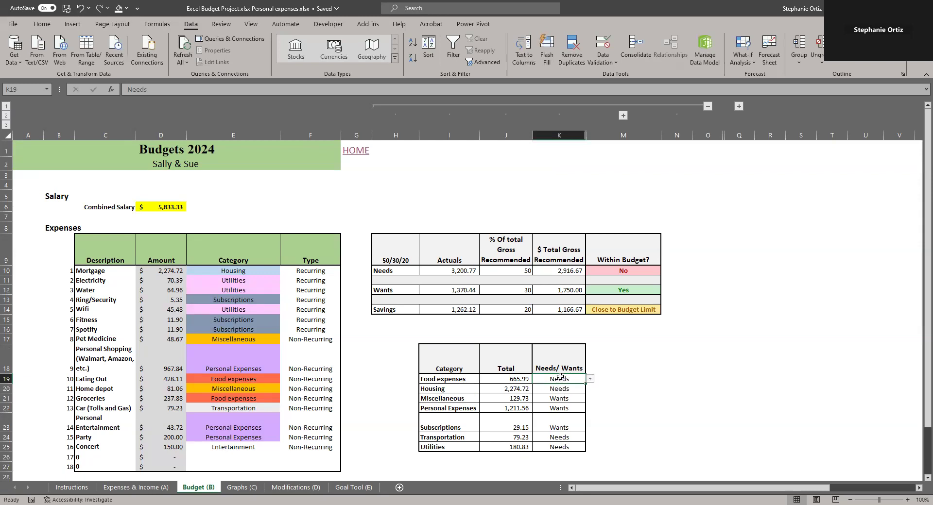
Review the Recommended Needs and Wants list on the Modifications (D) sheet
{"action": "left_click", "coordinate": [279, 488]}
{"action": "left_click_drag", "start_coordinate": [69, 377], "coordinate": [70, 394]}
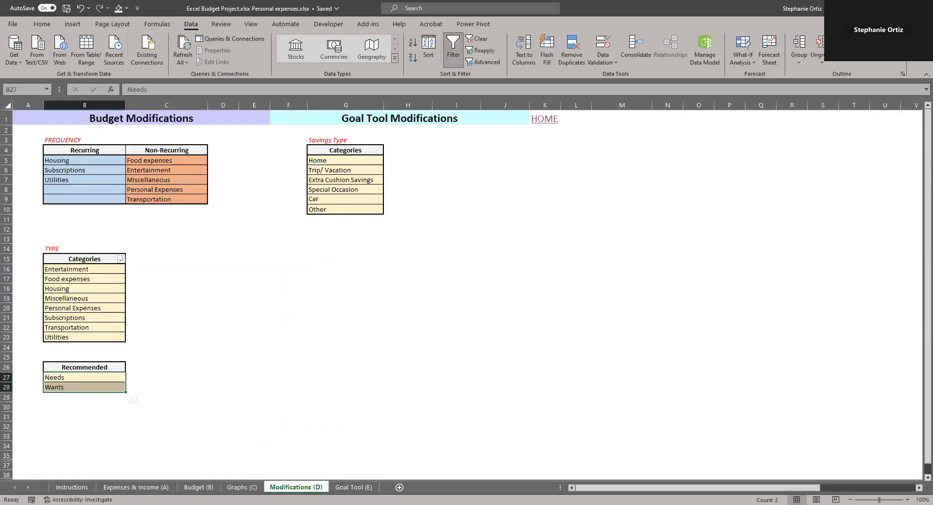
{"action": "left_click", "coordinate": [199, 488]}
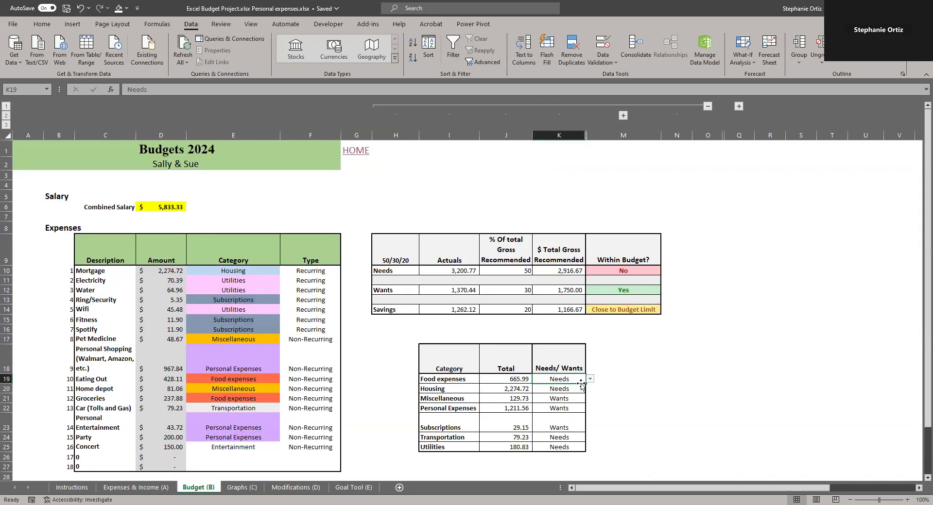
Clear the Needs/Wants cell for Housing in K20 and choose Needs from its dropdown
{"action": "left_click", "coordinate": [569, 386]}
{"action": "type", "text": "="}
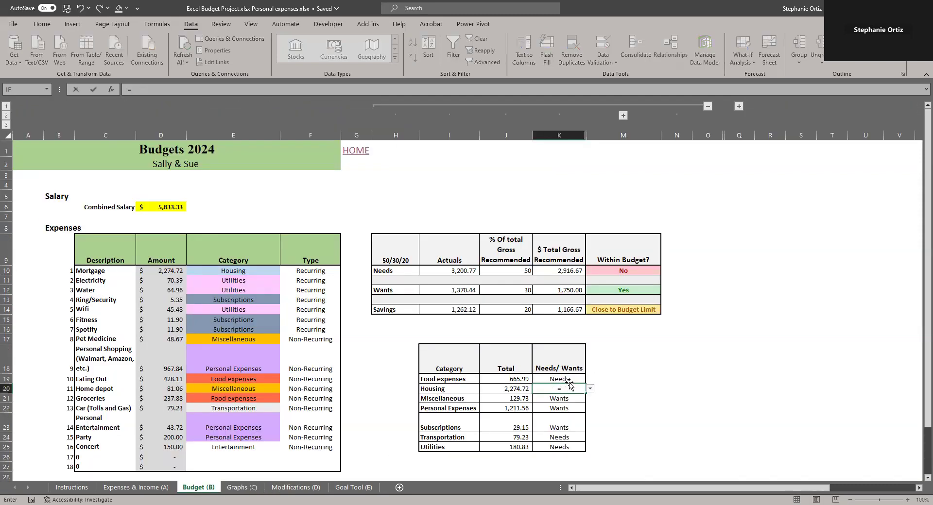
{"action": "key", "text": "Escape"}
{"action": "key", "text": "Delete"}
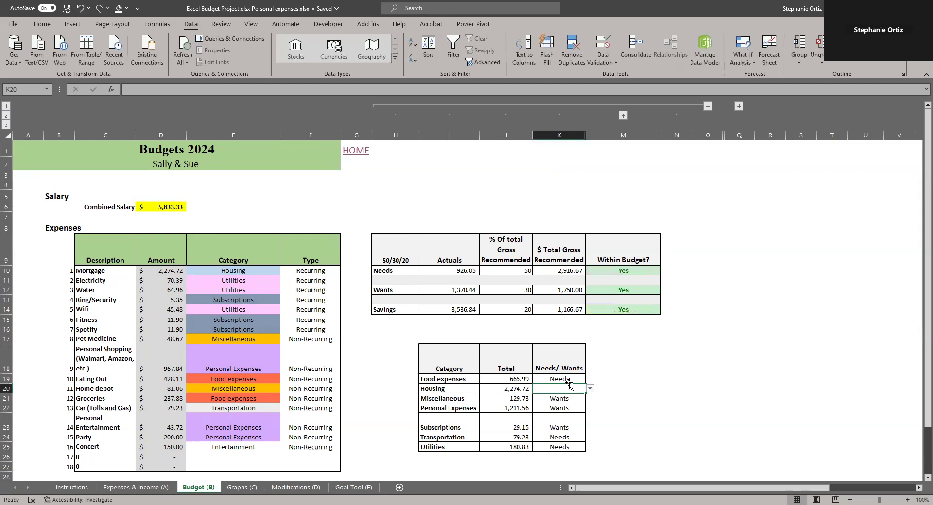
{"action": "left_click", "coordinate": [589, 389]}
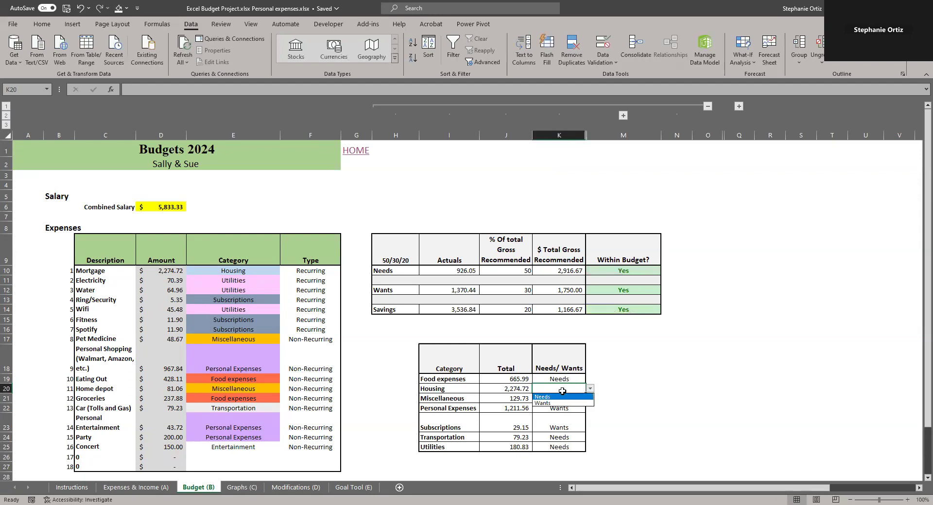
{"action": "left_click", "coordinate": [548, 396]}
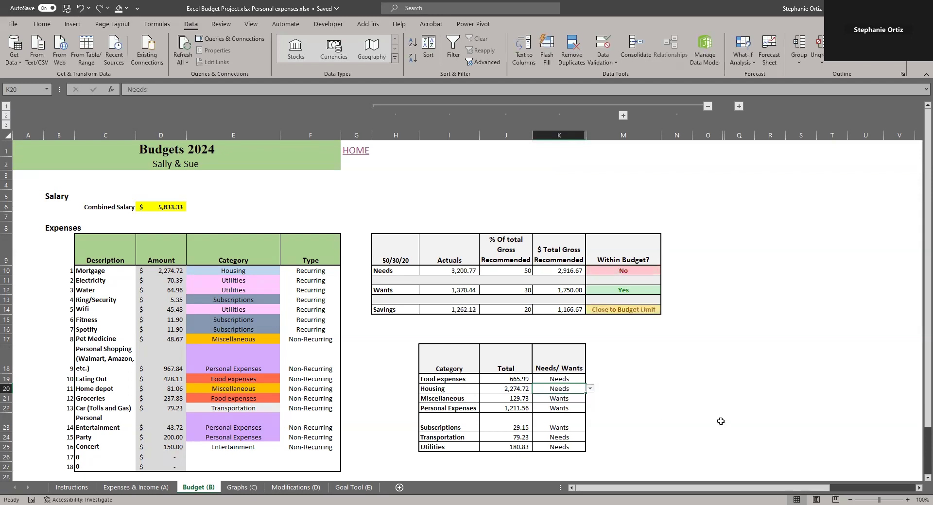
Inspect the formulas behind the 50/30/20 Actuals, $ Total Gross Recommended and Within Budget cells
{"action": "left_click", "coordinate": [453, 272]}
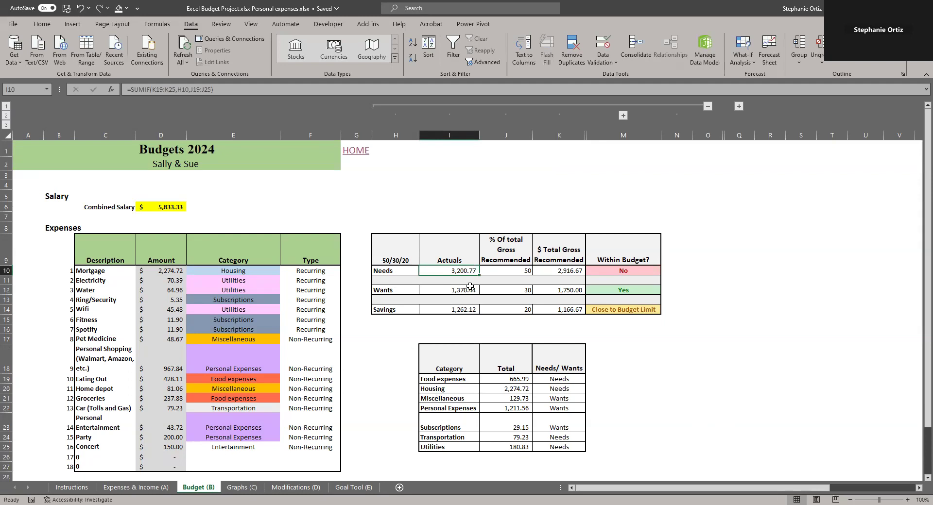
{"action": "left_click", "coordinate": [442, 307]}
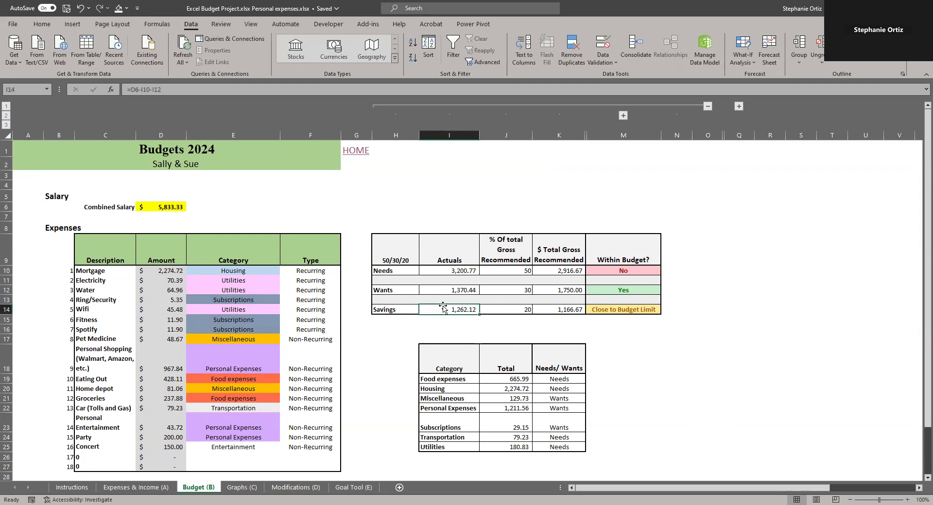
{"action": "left_click", "coordinate": [571, 268]}
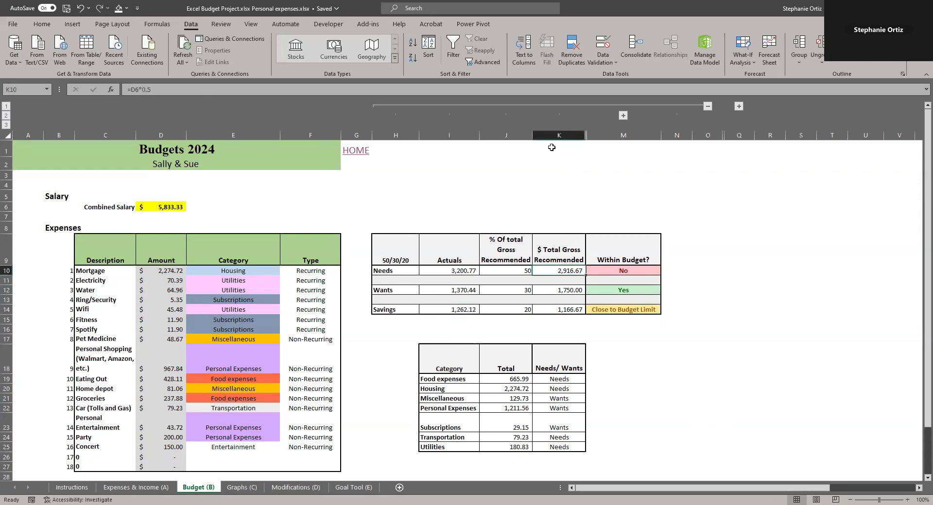
{"action": "left_click", "coordinate": [490, 89]}
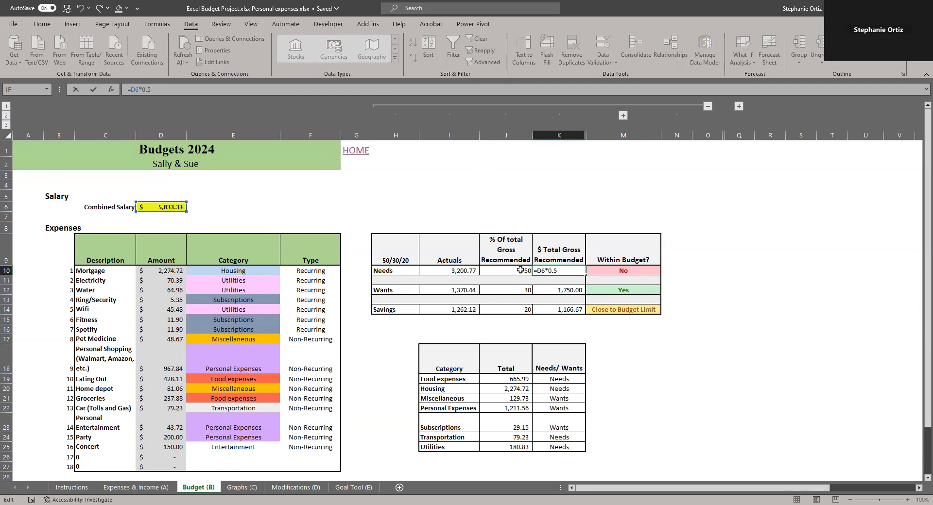
{"action": "left_click", "coordinate": [565, 290]}
{"action": "left_click", "coordinate": [564, 310]}
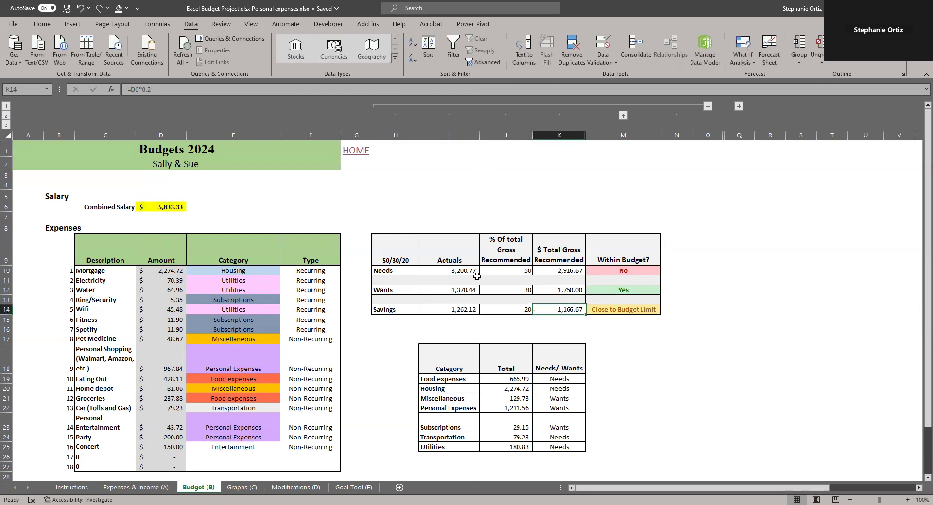
{"action": "left_click", "coordinate": [613, 271]}
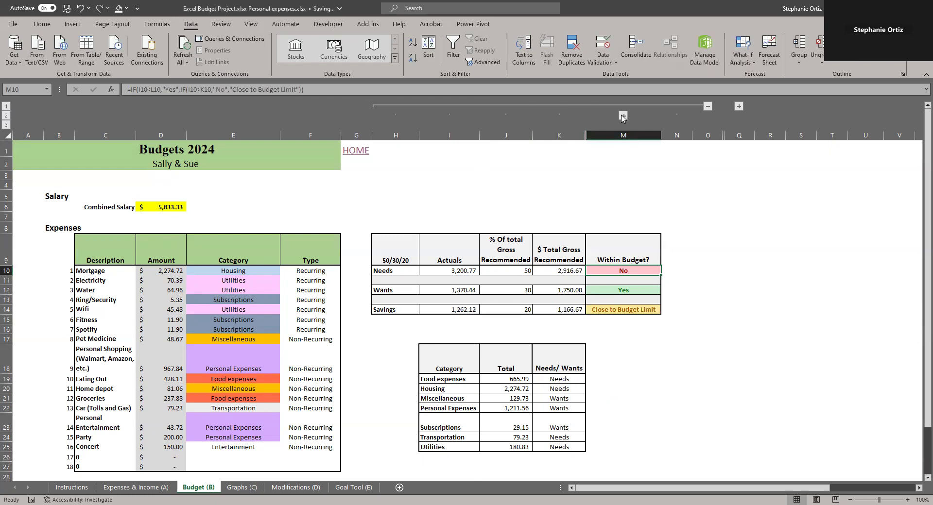
Expand the grouped column to show 10% Within Budget (Close to budget) and examine the Within Budget formula
{"action": "left_click", "coordinate": [623, 116]}
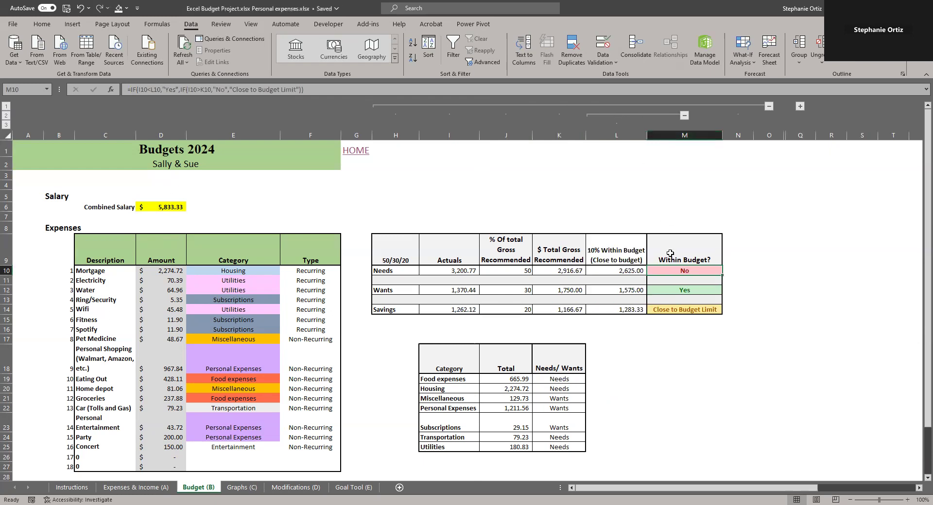
{"action": "left_click", "coordinate": [444, 85]}
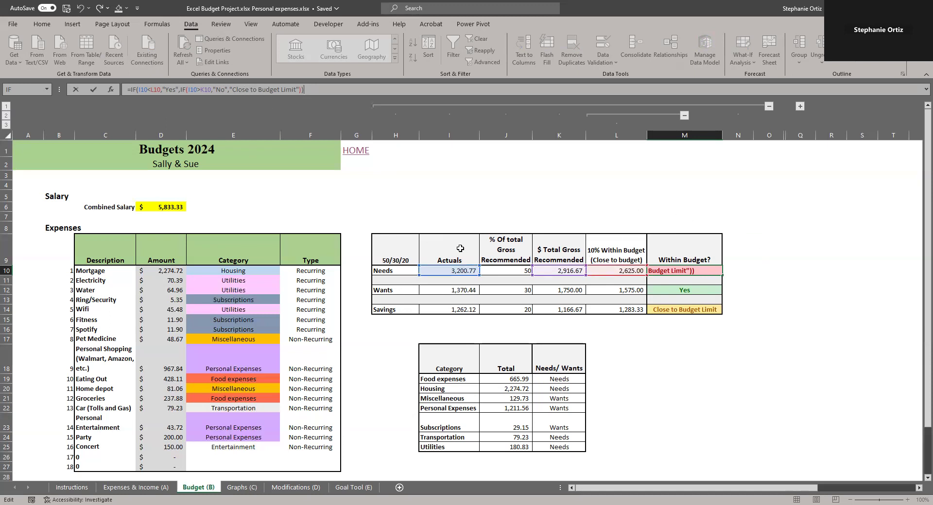
{"action": "left_click", "coordinate": [628, 310]}
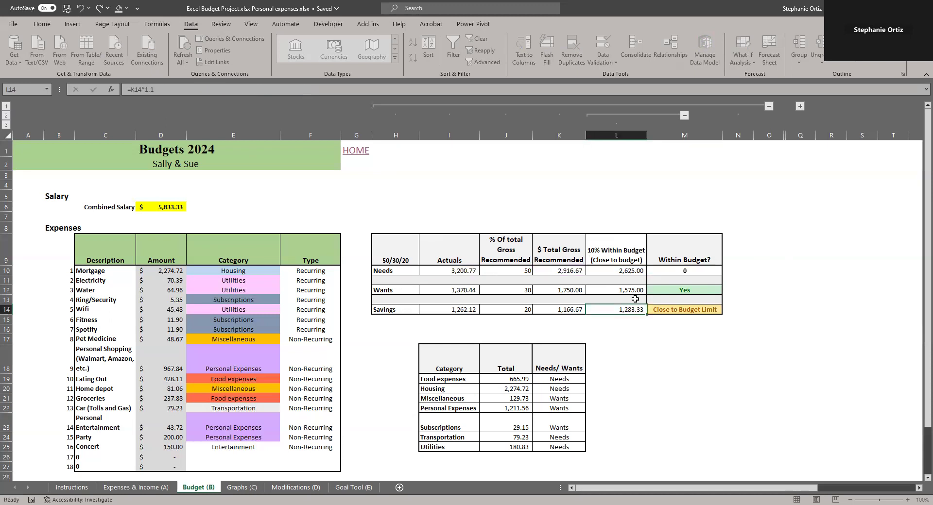
Inspect the Within Budget? formulas for the Needs, Wants and Savings rows
{"action": "left_click", "coordinate": [677, 275]}
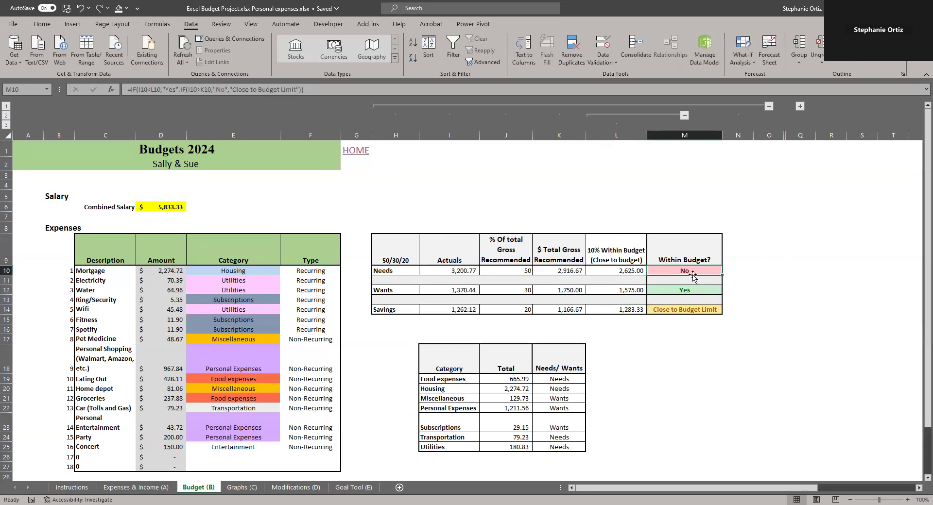
{"action": "left_click", "coordinate": [680, 292]}
{"action": "left_click", "coordinate": [680, 307]}
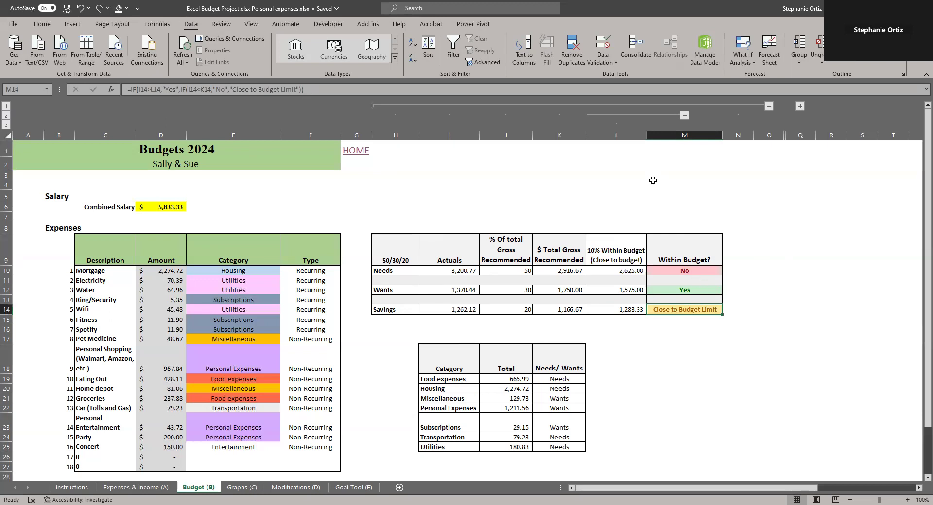
Collapse and re-expand the grouped 10% Within Budget (Close to budget) column several times to demonstrate hiding it
{"action": "left_click", "coordinate": [684, 116]}
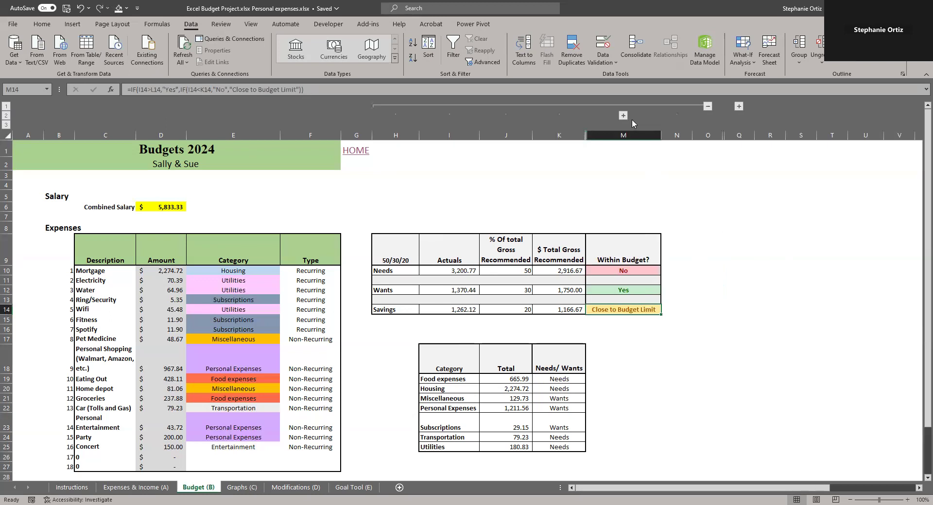
{"action": "left_click", "coordinate": [623, 115]}
{"action": "left_click", "coordinate": [618, 135]}
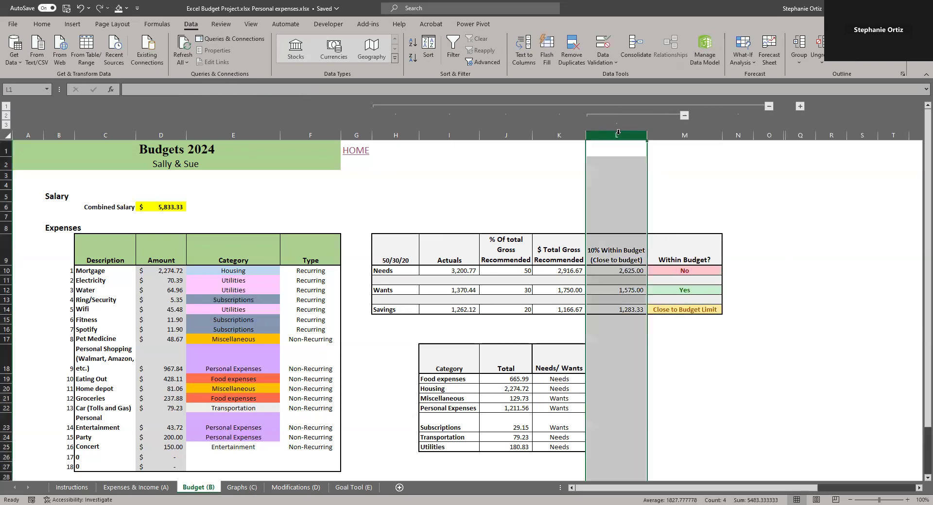
{"action": "right_click", "coordinate": [619, 141]}
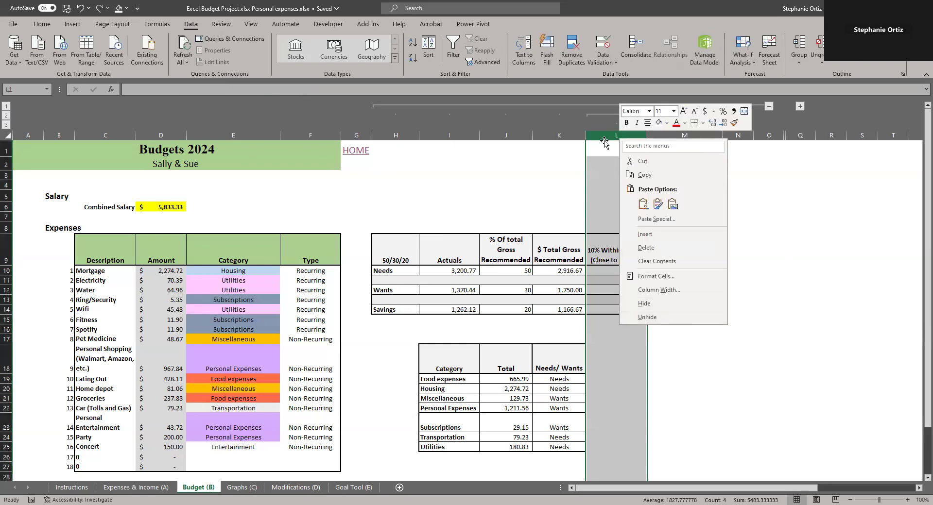
{"action": "left_click", "coordinate": [618, 129]}
{"action": "left_click", "coordinate": [684, 116]}
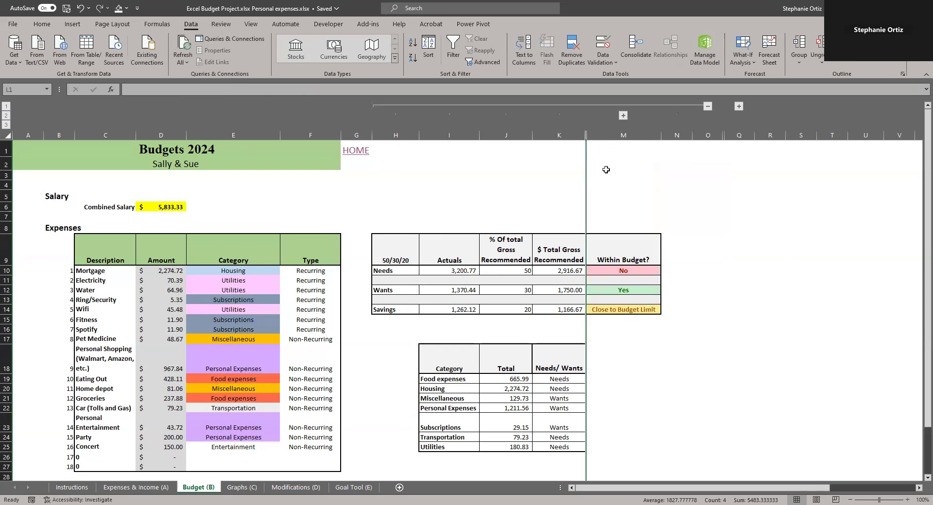
{"action": "left_click", "coordinate": [623, 115]}
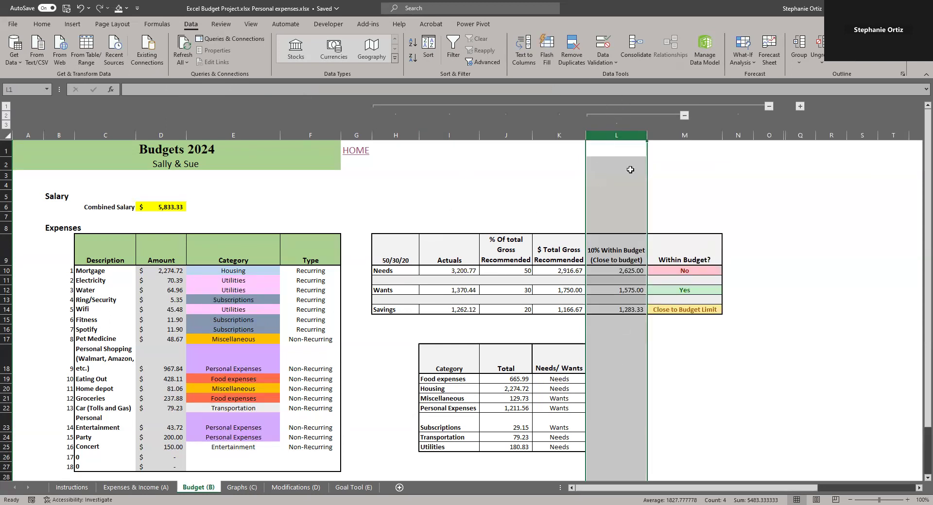
{"action": "right_click", "coordinate": [618, 135]}
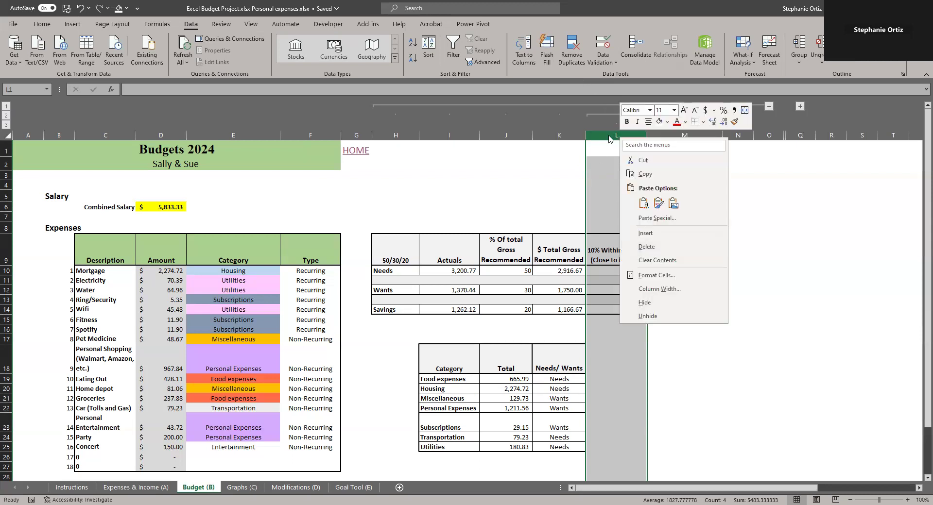
{"action": "left_click", "coordinate": [609, 136]}
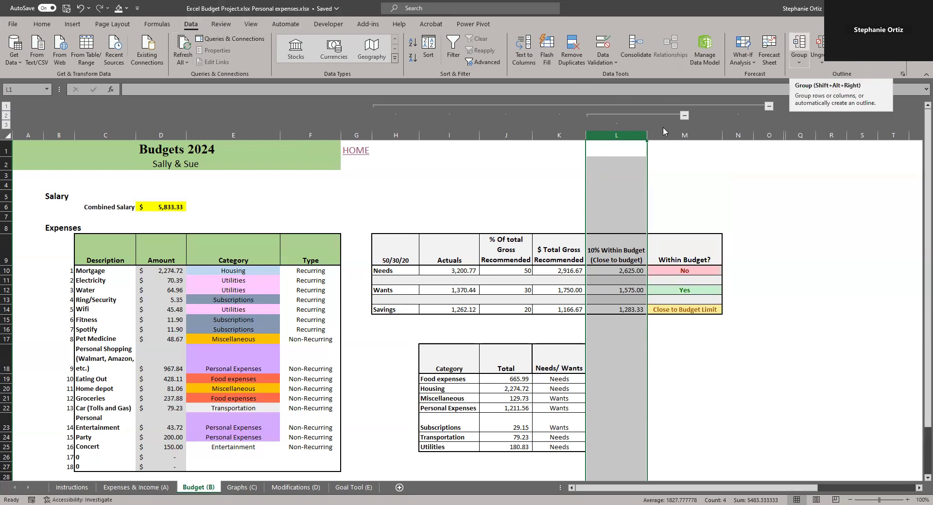
{"action": "left_click", "coordinate": [684, 115]}
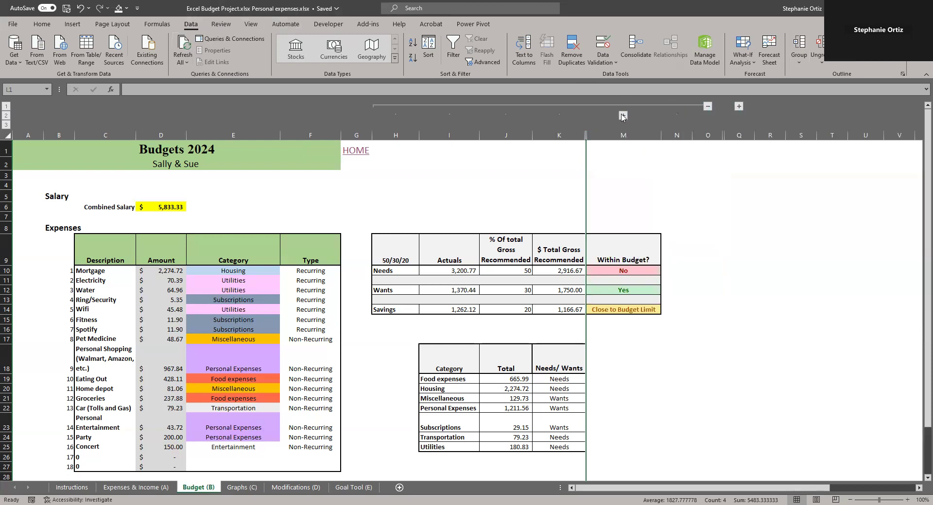
{"action": "left_click", "coordinate": [623, 115]}
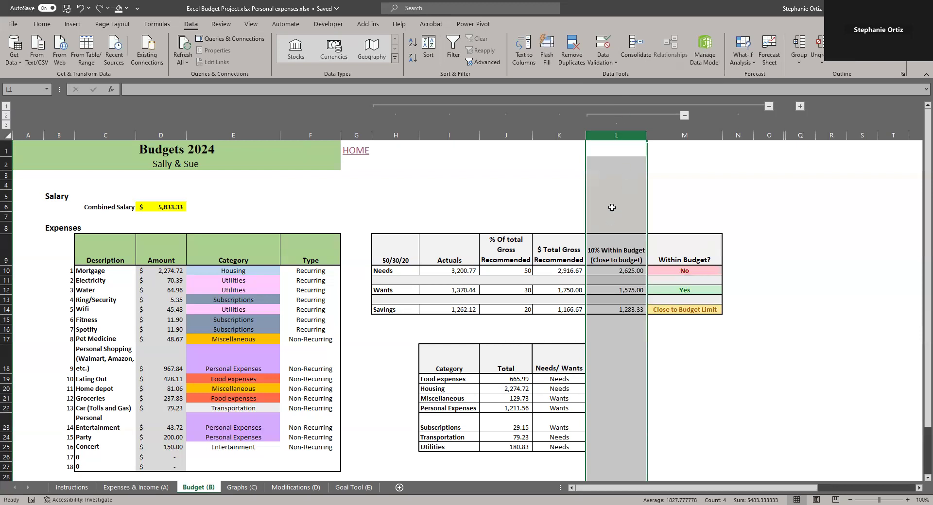
{"action": "left_click", "coordinate": [613, 208]}
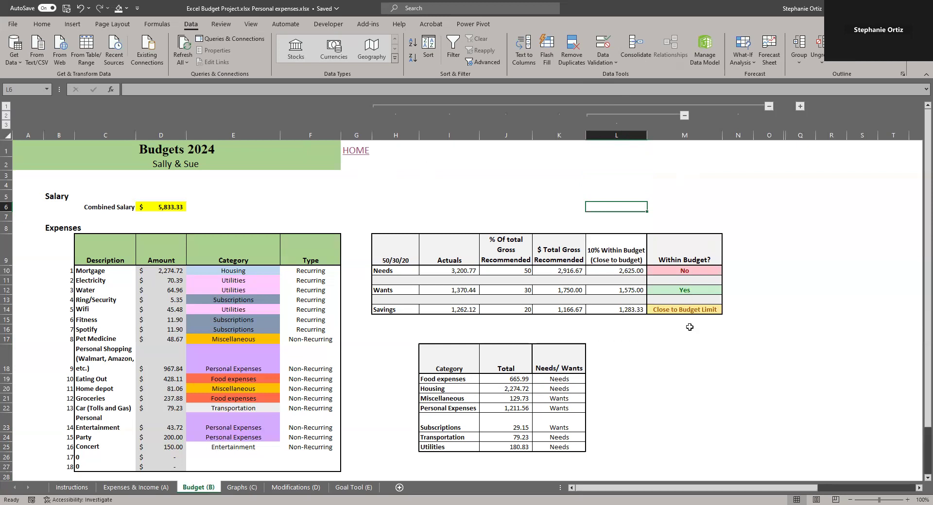
Return to the Instructions sheet through the HOME link and follow the TAB C link to the Graphs sheet
{"action": "left_click", "coordinate": [356, 150]}
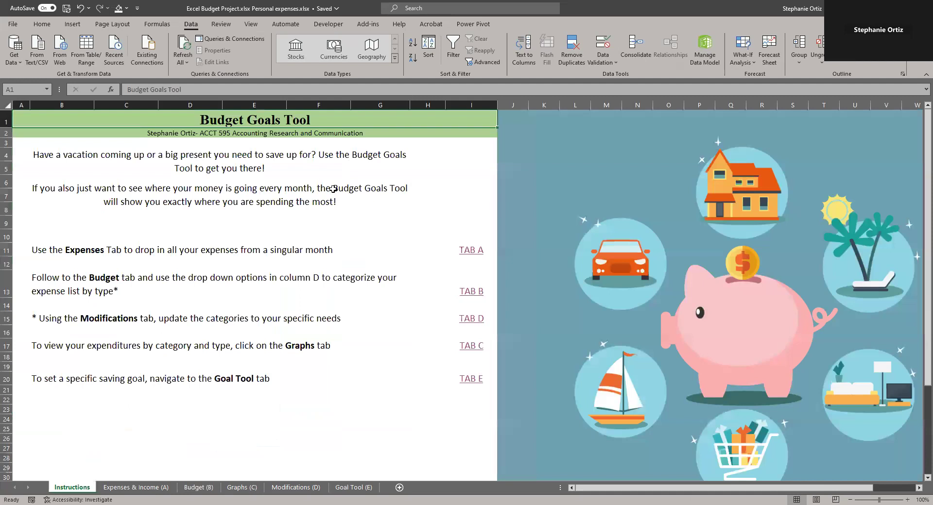
{"action": "left_click", "coordinate": [63, 348]}
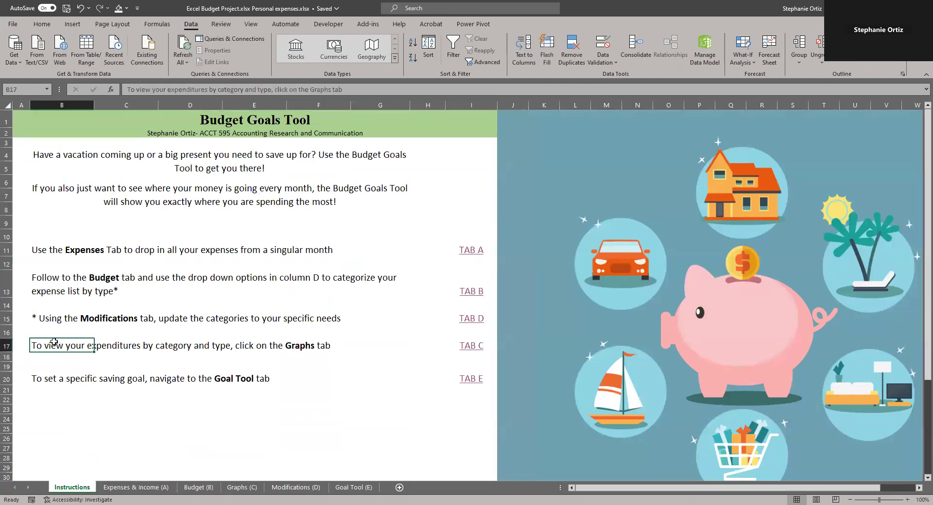
{"action": "left_click", "coordinate": [7, 345]}
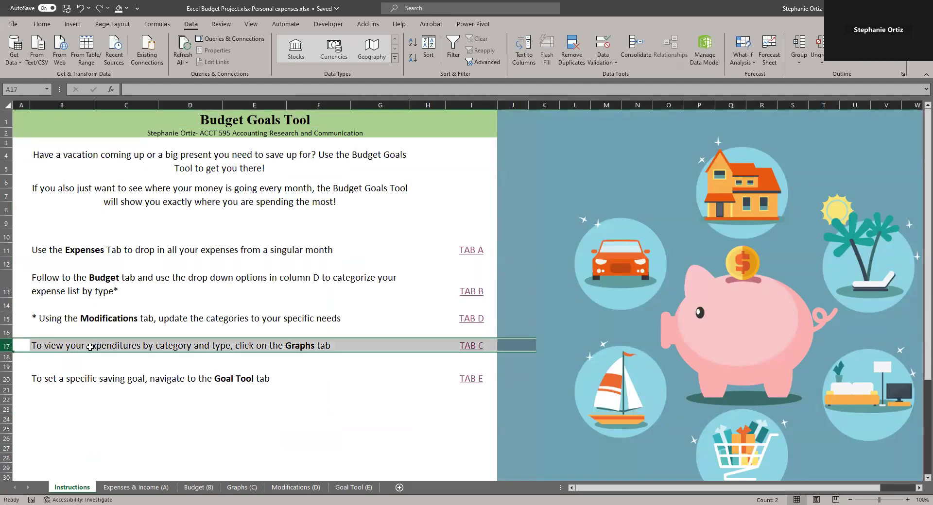
{"action": "left_click", "coordinate": [475, 346]}
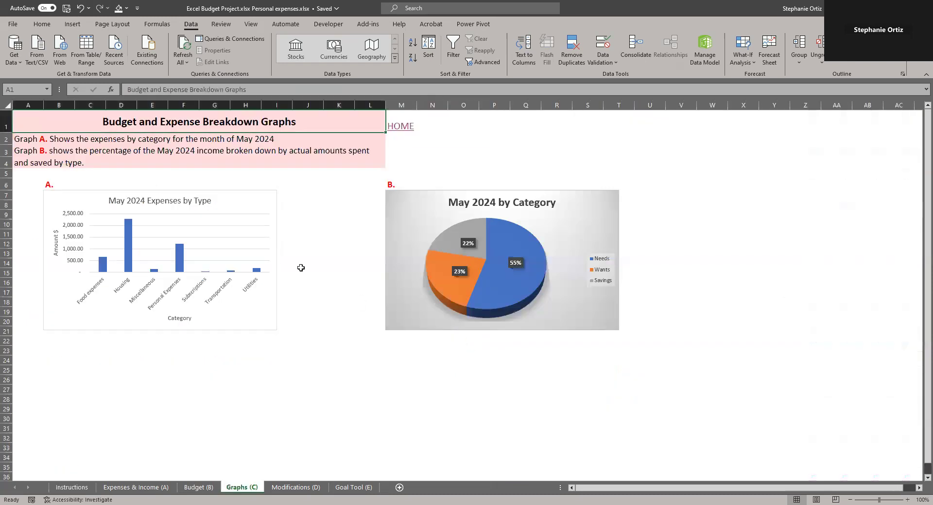
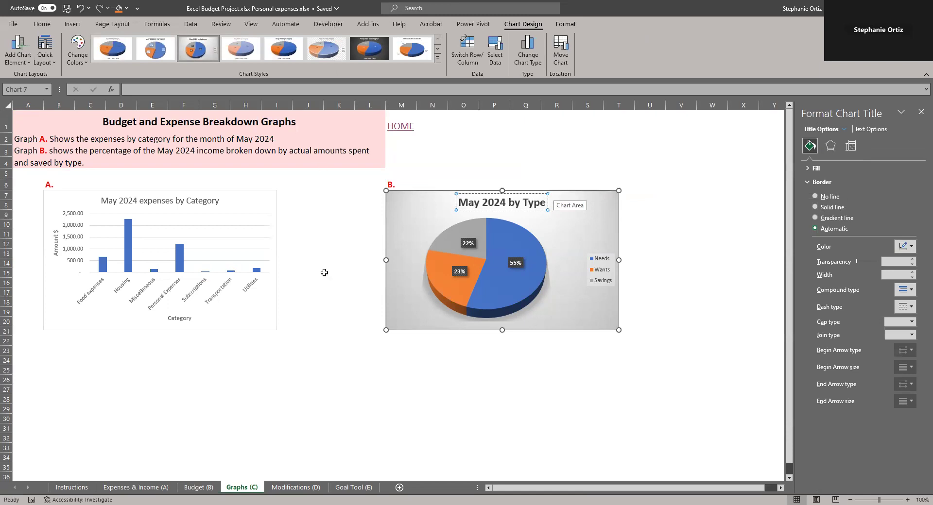
Return to the Instructions sheet through the HOME link, review the instruction rows, and follow the TAB E link to the Goal Tool sheet
{"action": "left_click", "coordinate": [401, 126]}
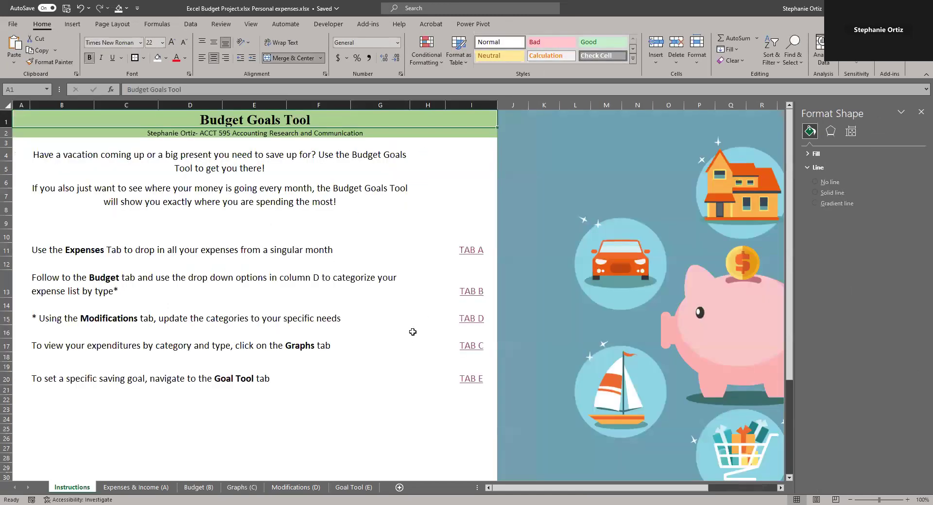
{"action": "left_click", "coordinate": [50, 250]}
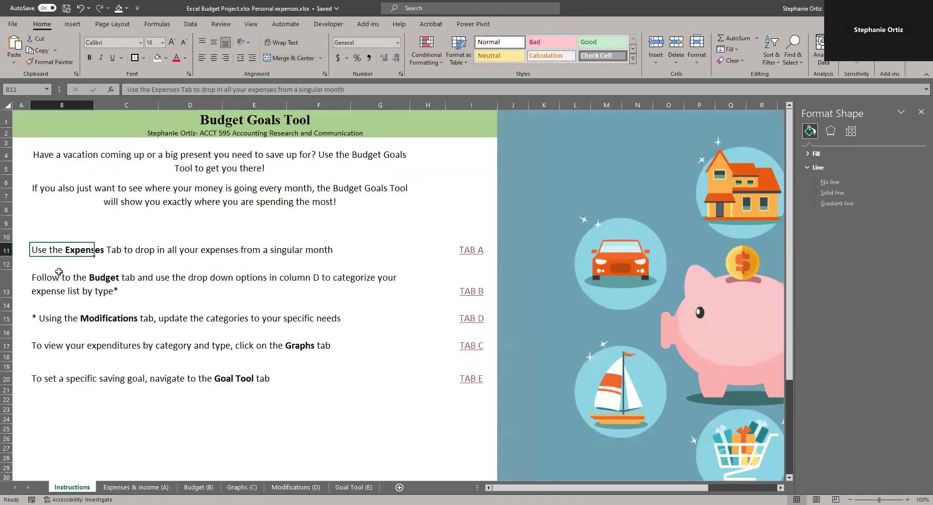
{"action": "left_click", "coordinate": [54, 284]}
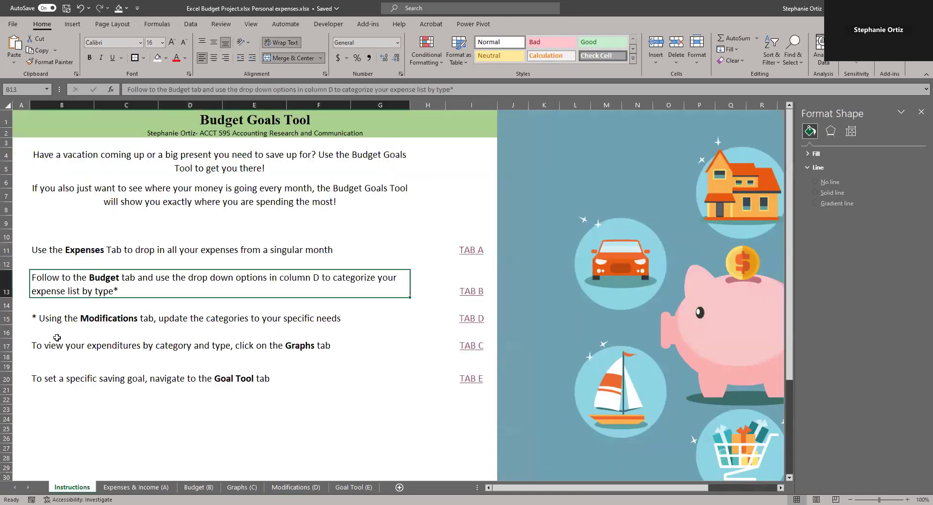
{"action": "left_click", "coordinate": [223, 380]}
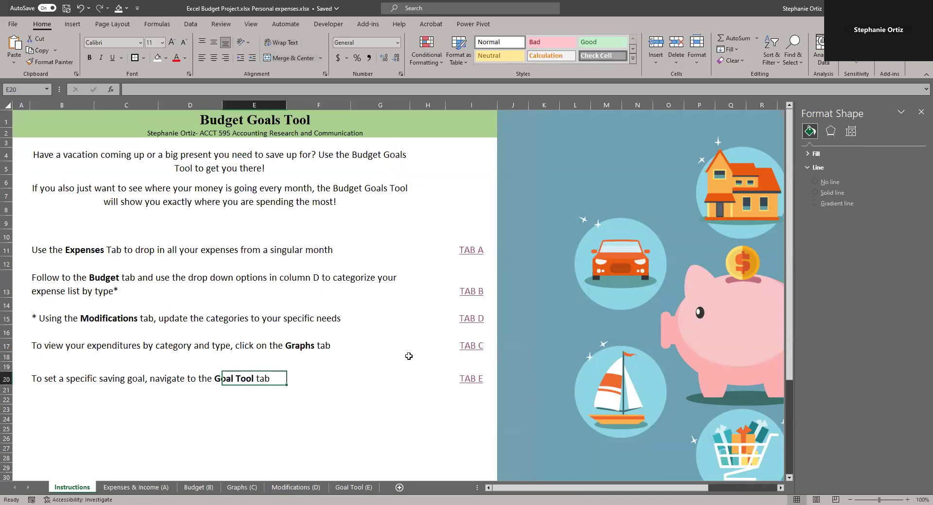
{"action": "left_click", "coordinate": [469, 379]}
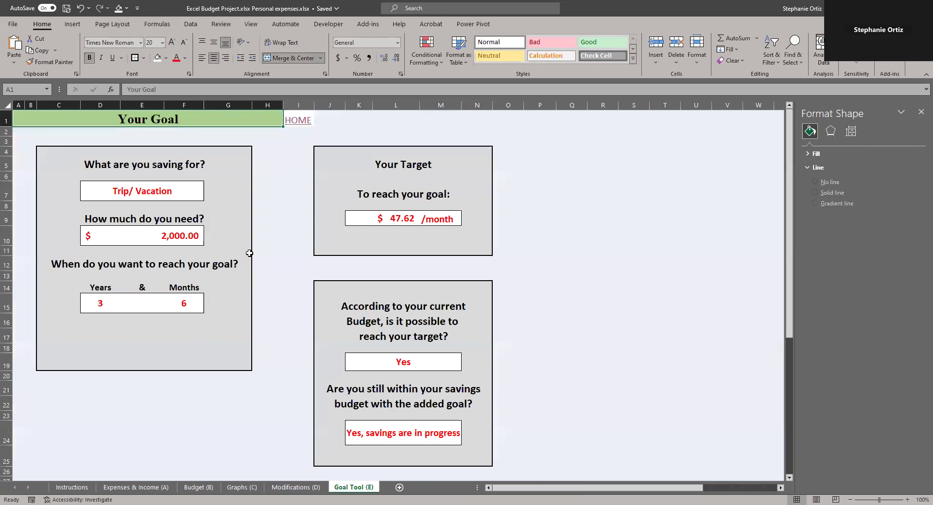
Clear the goal's saving purpose, amount needed, years and months entries
{"action": "left_click", "coordinate": [170, 192]}
{"action": "key", "text": "Delete"}
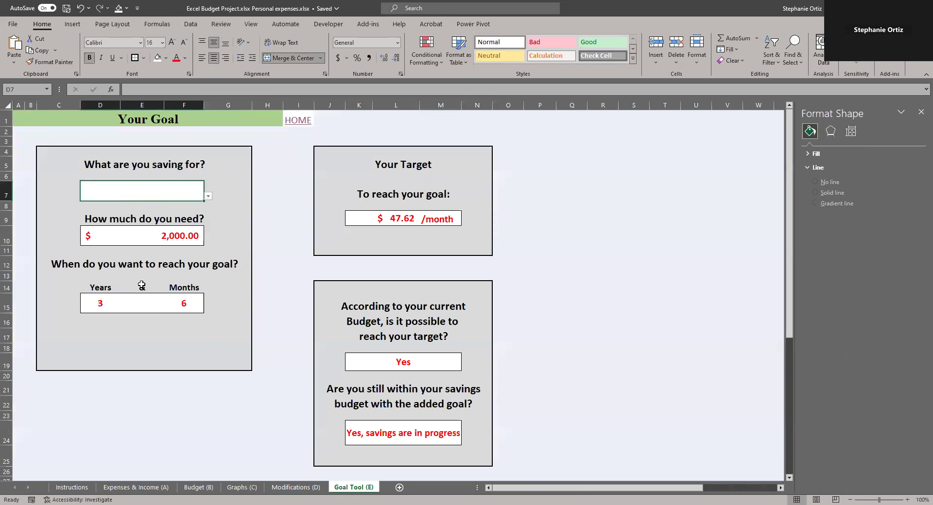
{"action": "left_click", "coordinate": [160, 238]}
{"action": "key", "text": "Delete"}
{"action": "left_click", "coordinate": [184, 303]}
{"action": "key", "text": "Delete"}
{"action": "left_click", "coordinate": [92, 303]}
{"action": "key", "text": "Delete"}
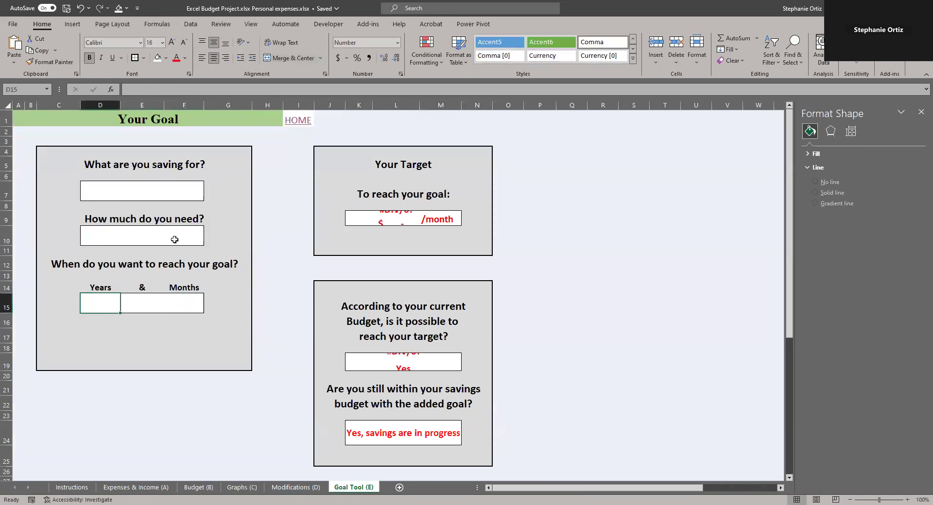
Set the saving purpose to Special Occasion from the drop-down, checking its Savings Type source list on the Modifications sheet
{"action": "left_click", "coordinate": [166, 191]}
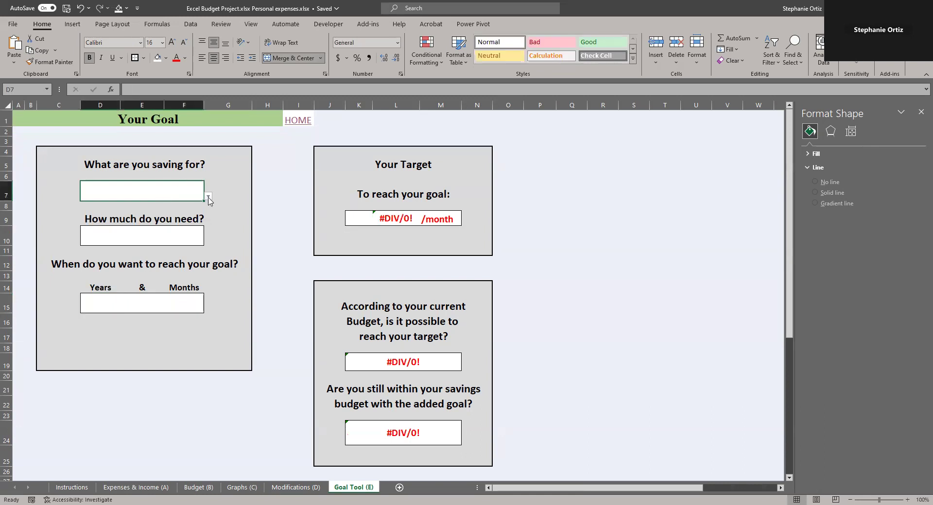
{"action": "left_click", "coordinate": [208, 197]}
{"action": "left_click", "coordinate": [297, 488]}
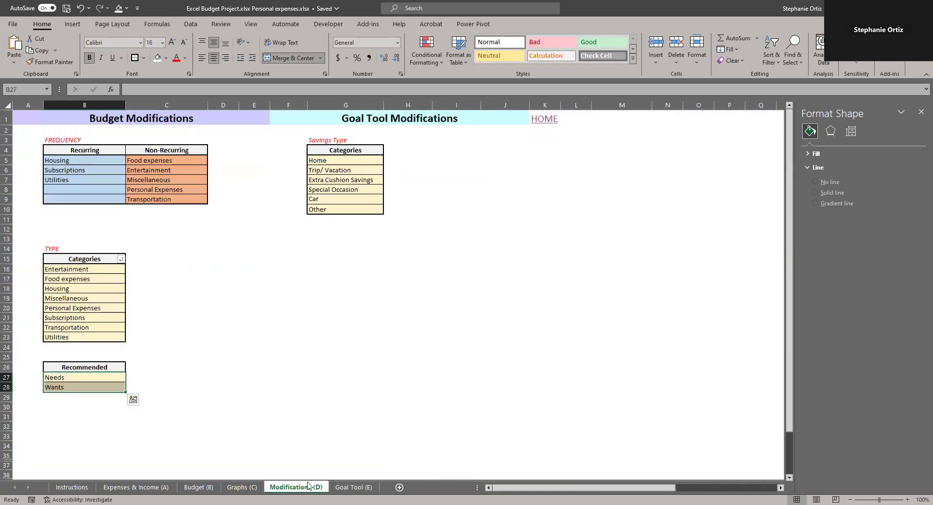
{"action": "left_click_drag", "start_coordinate": [321, 161], "coordinate": [320, 215]}
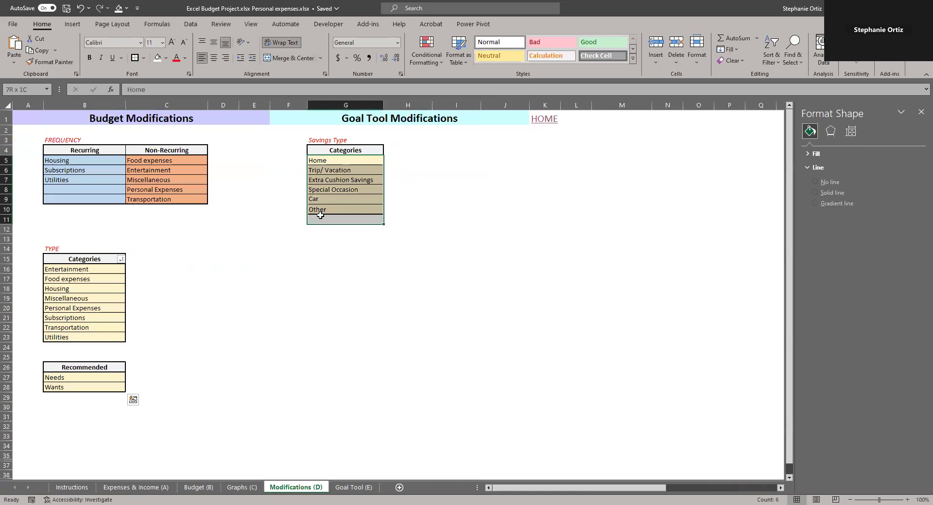
{"action": "key", "text": "ctrl+Page_Down"}
{"action": "left_click", "coordinate": [208, 197]}
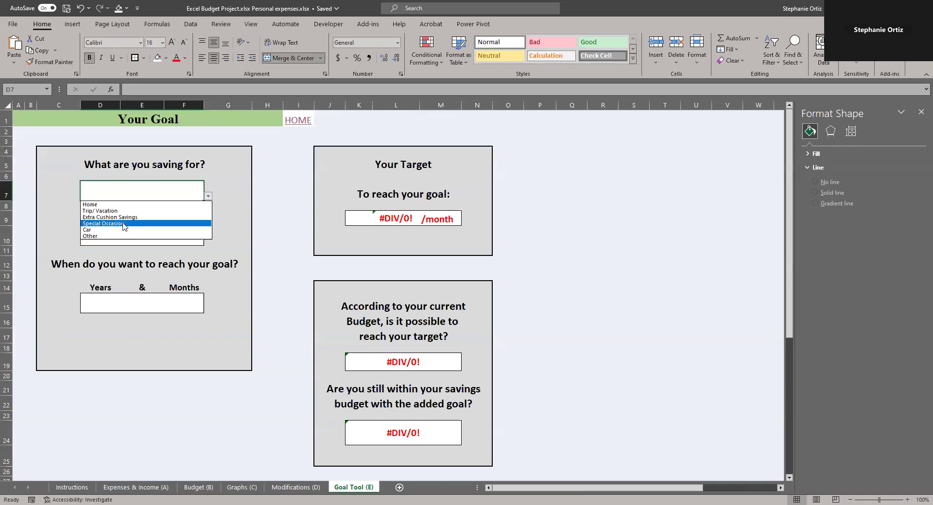
{"action": "left_click", "coordinate": [126, 225]}
Set the amount needed to 2000 and the timeframe to 1 year and 5 months
{"action": "left_click", "coordinate": [171, 235]}
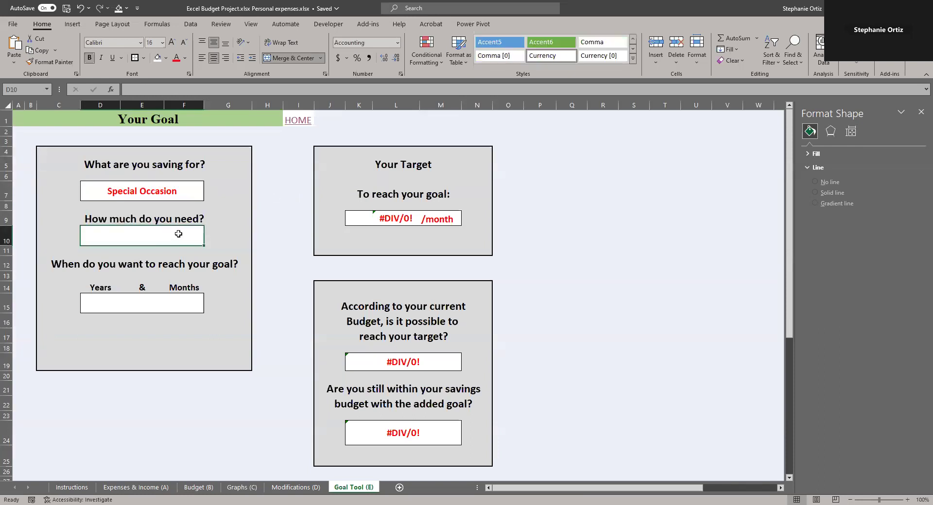
{"action": "type", "text": "2000"}
{"action": "key", "text": "Return"}
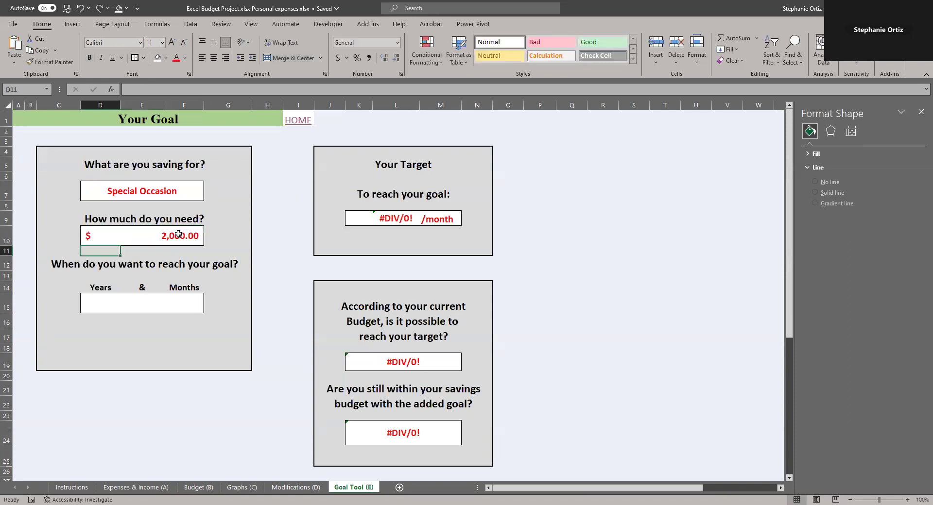
{"action": "left_click", "coordinate": [97, 309]}
{"action": "left_click", "coordinate": [206, 304]}
{"action": "left_click", "coordinate": [92, 304]}
{"action": "type", "text": "1"}
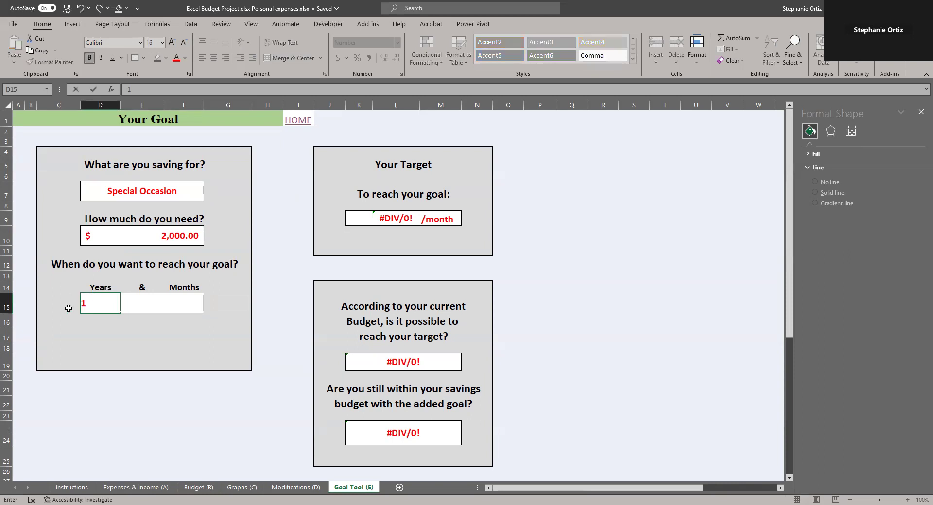
{"action": "left_click", "coordinate": [181, 298]}
{"action": "type", "text": "5"}
{"action": "key", "text": "Return"}
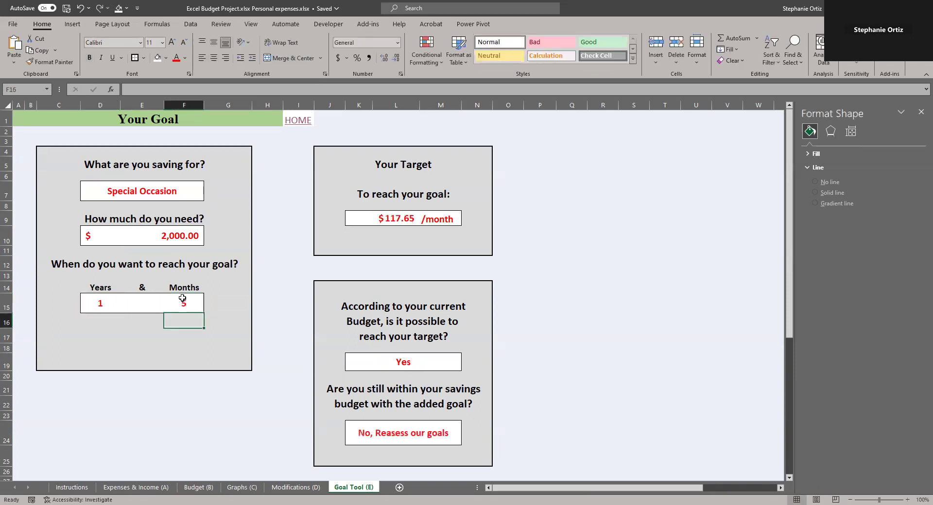
Inspect the formula behind the monthly target amount
{"action": "left_click", "coordinate": [389, 217]}
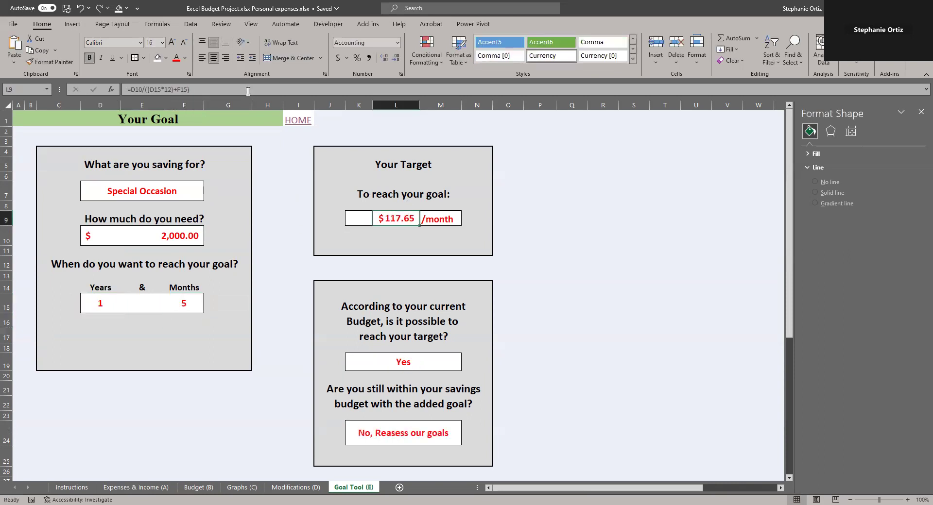
{"action": "left_click", "coordinate": [248, 92]}
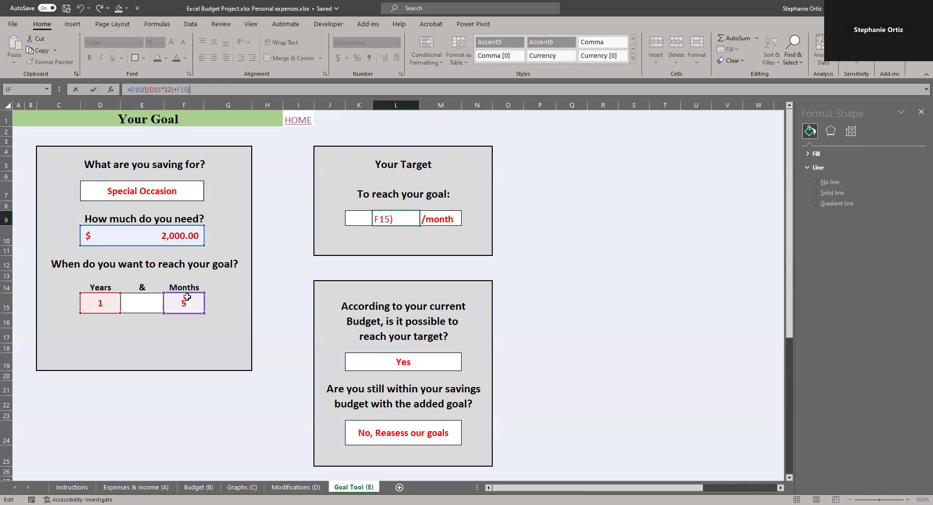
{"action": "left_click", "coordinate": [182, 403]}
{"action": "left_click", "coordinate": [399, 219]}
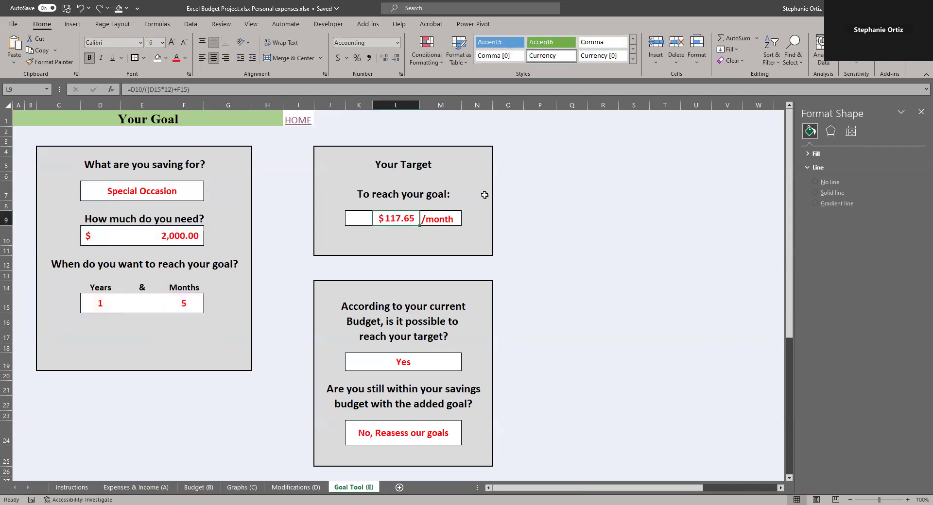
Inspect the formula deciding whether the target is possible, comparing it with the Budget sheet savings row
{"action": "left_click", "coordinate": [398, 365]}
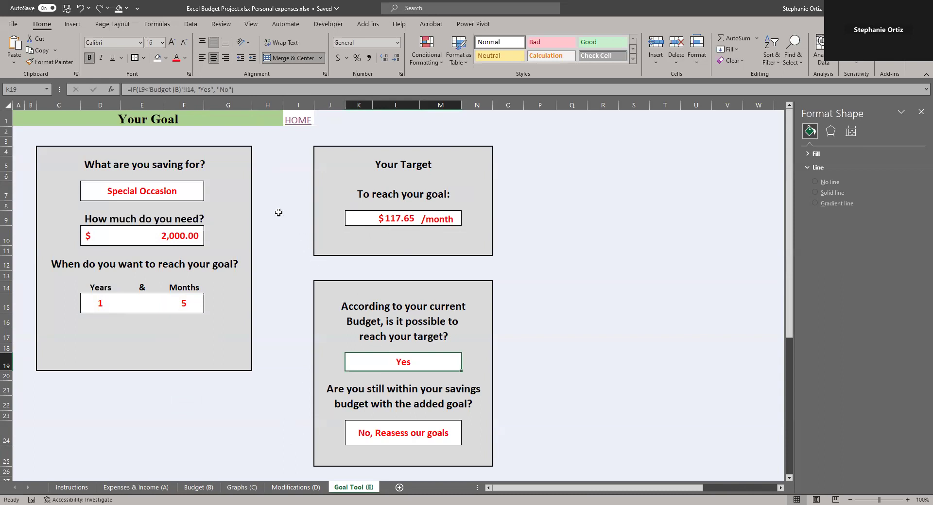
{"action": "left_click", "coordinate": [254, 92]}
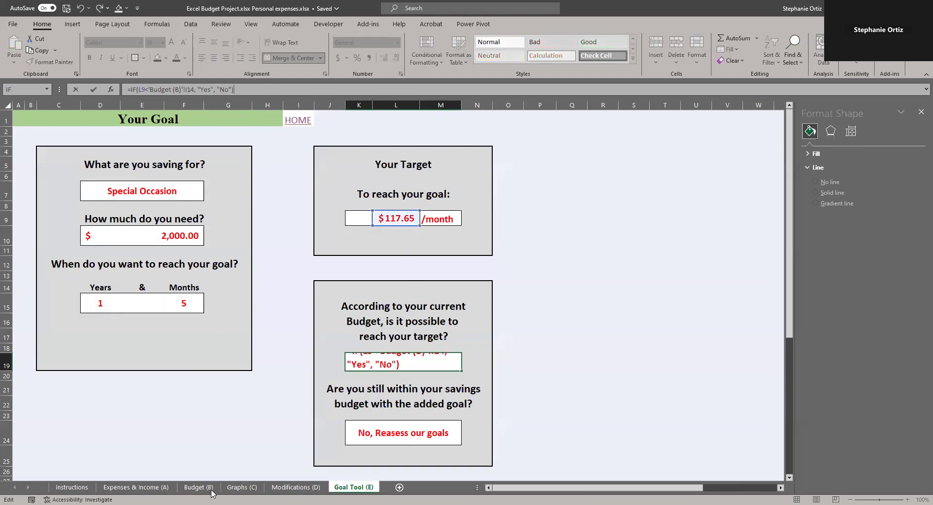
{"action": "left_click", "coordinate": [211, 490]}
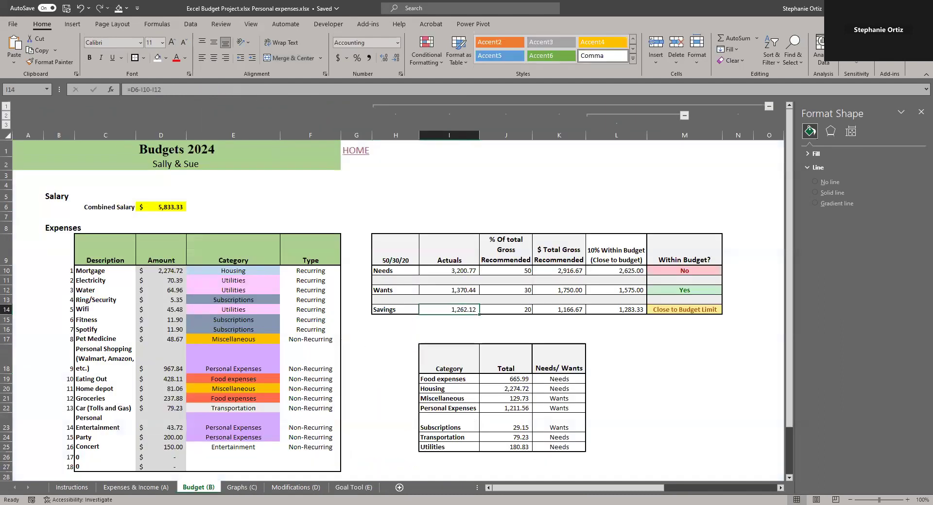
{"action": "left_click", "coordinate": [340, 489]}
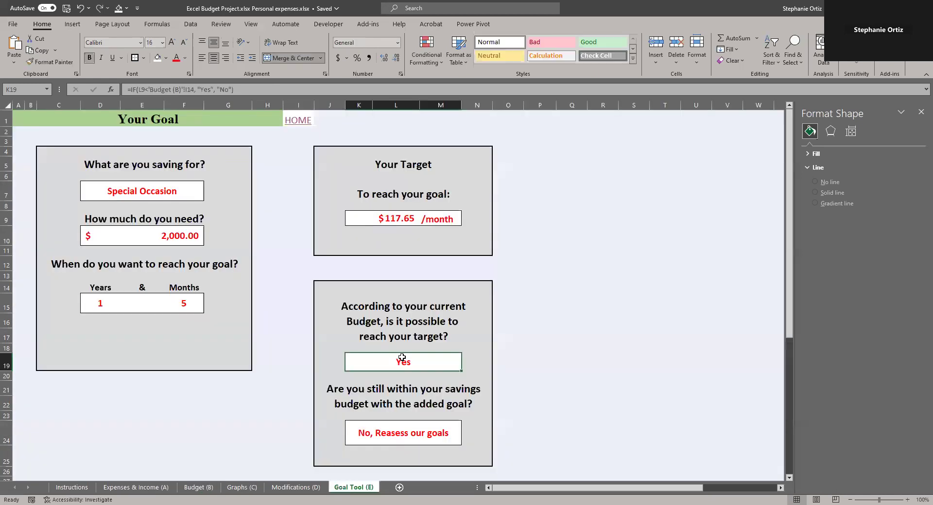
Inspect the savings-budget check formula and the Budget sheet savings values it references
{"action": "left_click", "coordinate": [388, 436]}
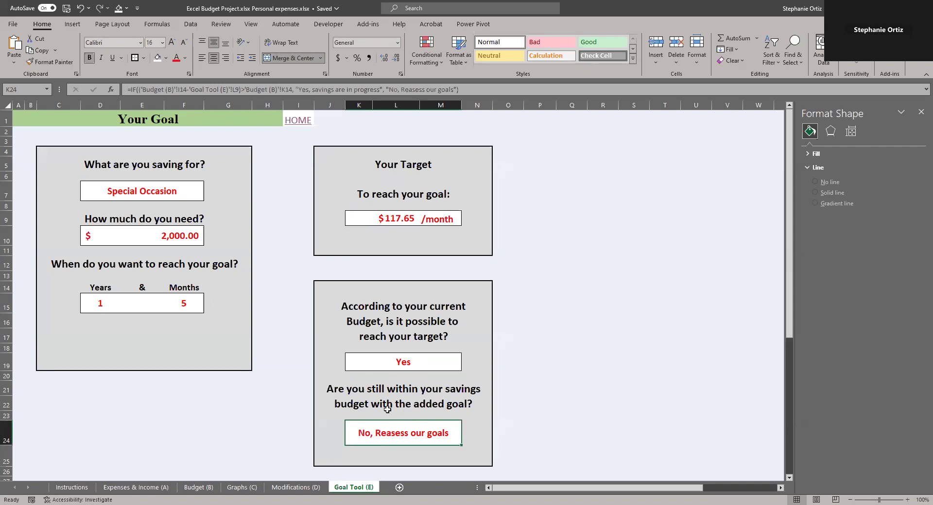
{"action": "left_click", "coordinate": [496, 89]}
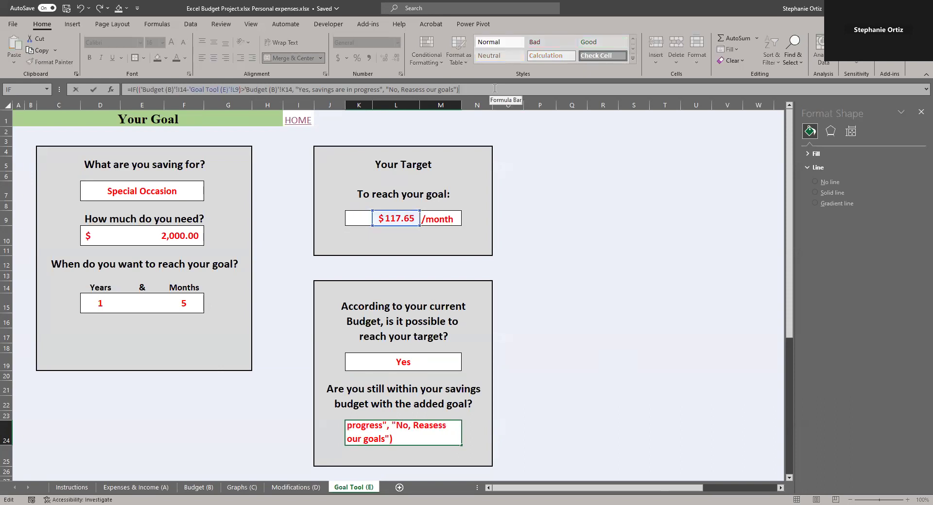
{"action": "left_click", "coordinate": [198, 487]}
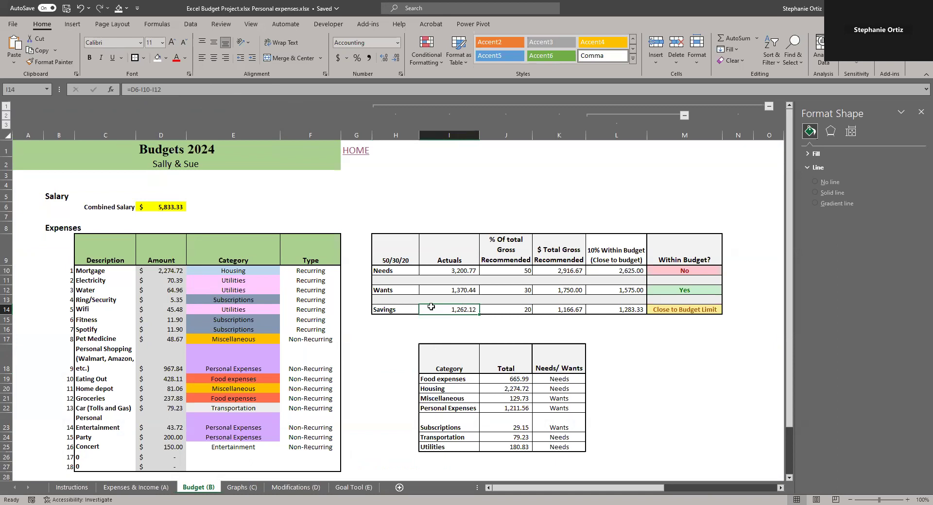
{"action": "left_click", "coordinate": [354, 487]}
{"action": "left_click", "coordinate": [396, 219]}
{"action": "left_click", "coordinate": [407, 433]}
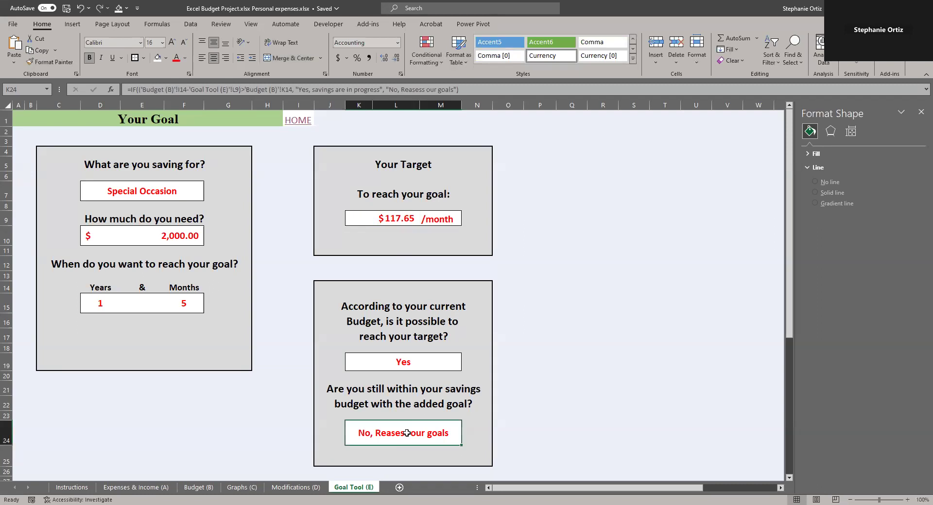
{"action": "left_click", "coordinate": [199, 487]}
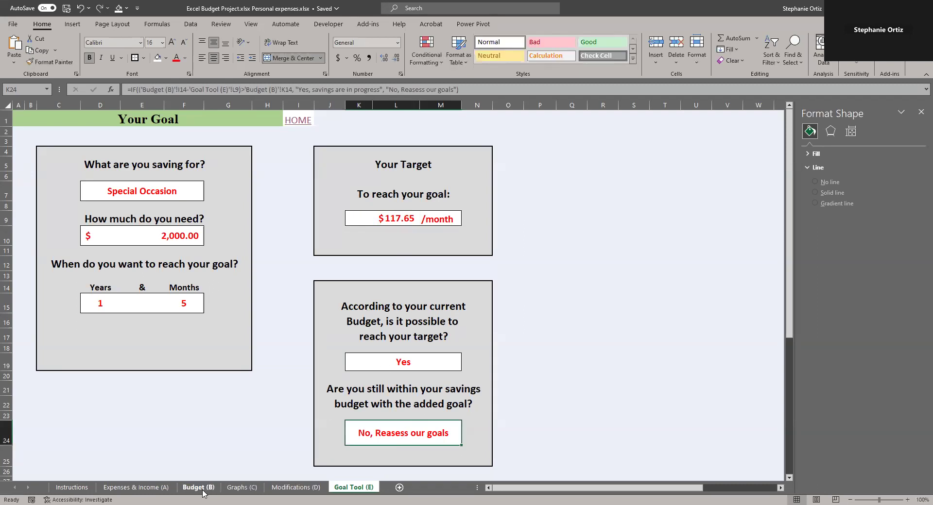
{"action": "left_click", "coordinate": [575, 311]}
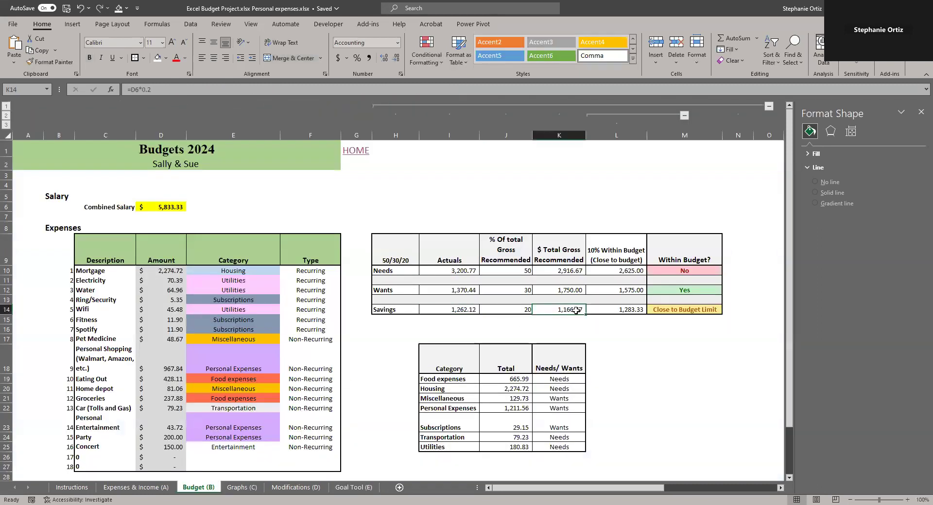
{"action": "left_click", "coordinate": [353, 488]}
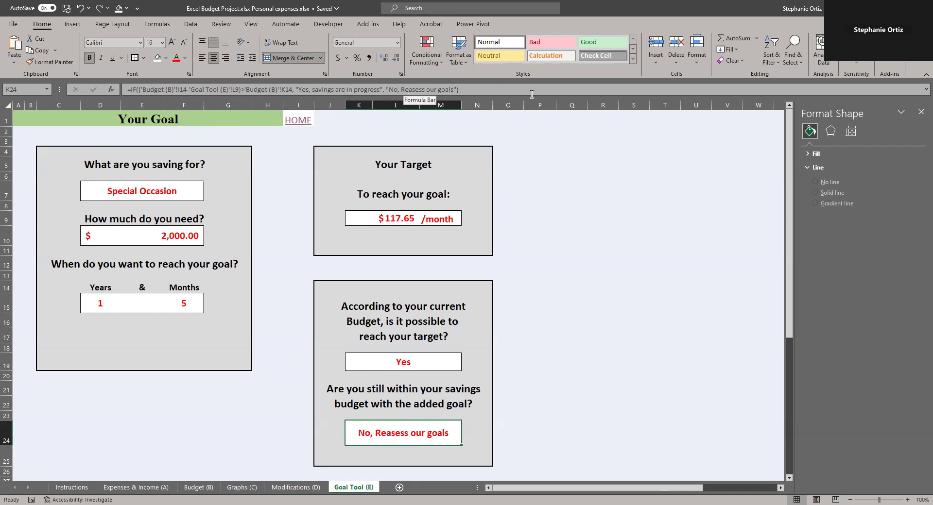
Set the amount needed to 100
{"action": "left_click", "coordinate": [161, 237]}
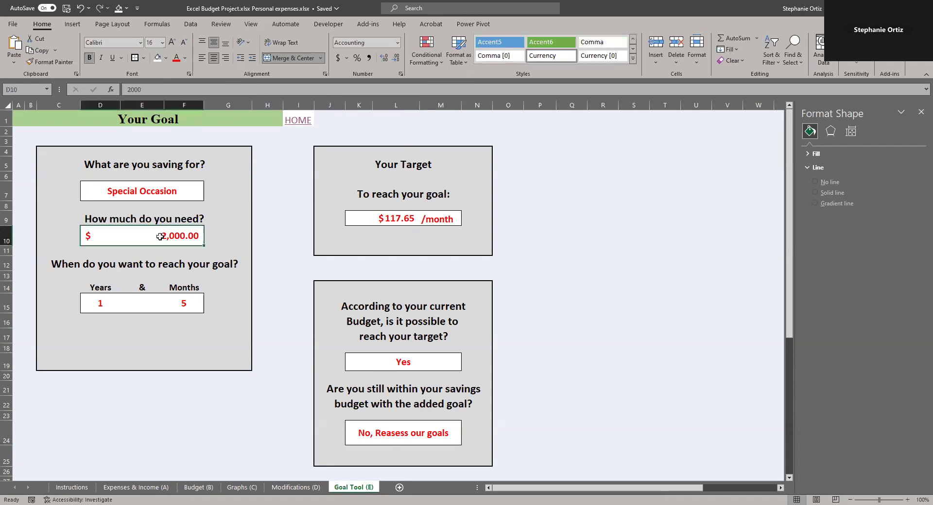
{"action": "type", "text": "100"}
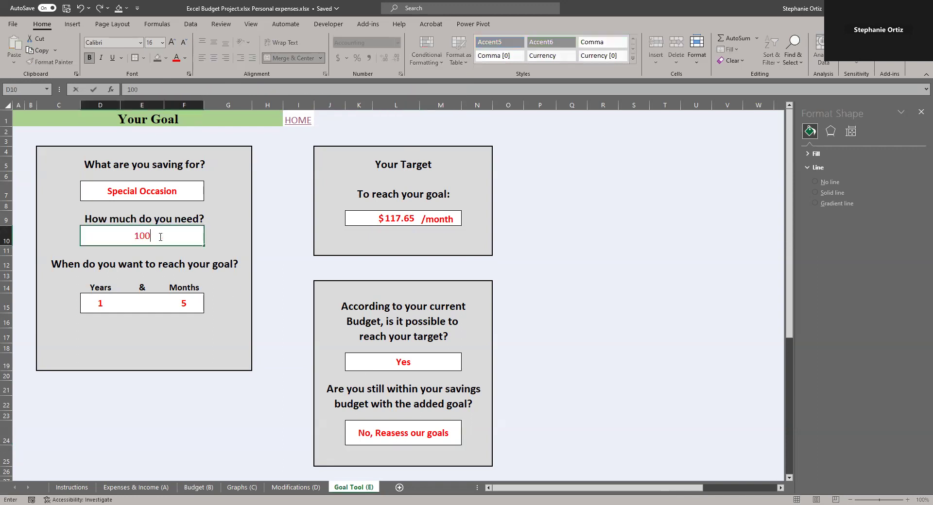
{"action": "key", "text": "Return"}
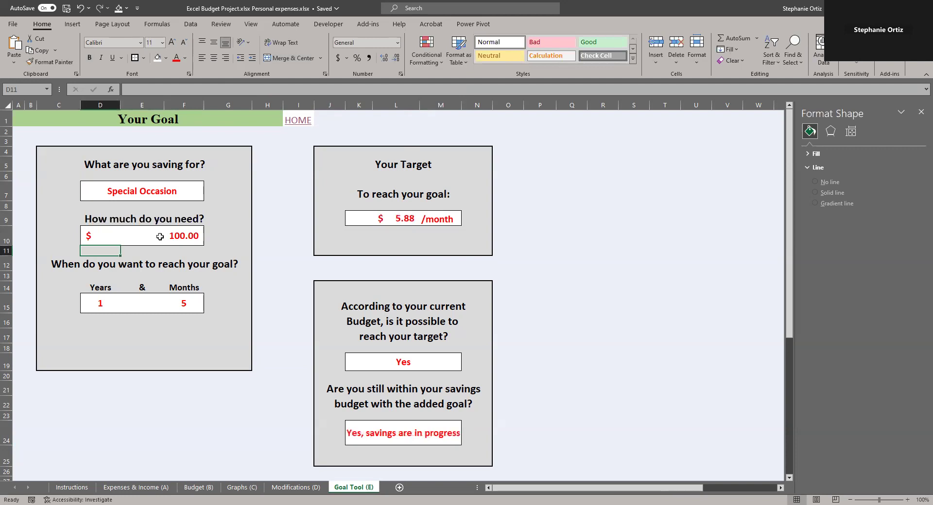
Set the amount needed to 2000 and the years to 3
{"action": "left_click", "coordinate": [160, 236]}
{"action": "type", "text": "20"}
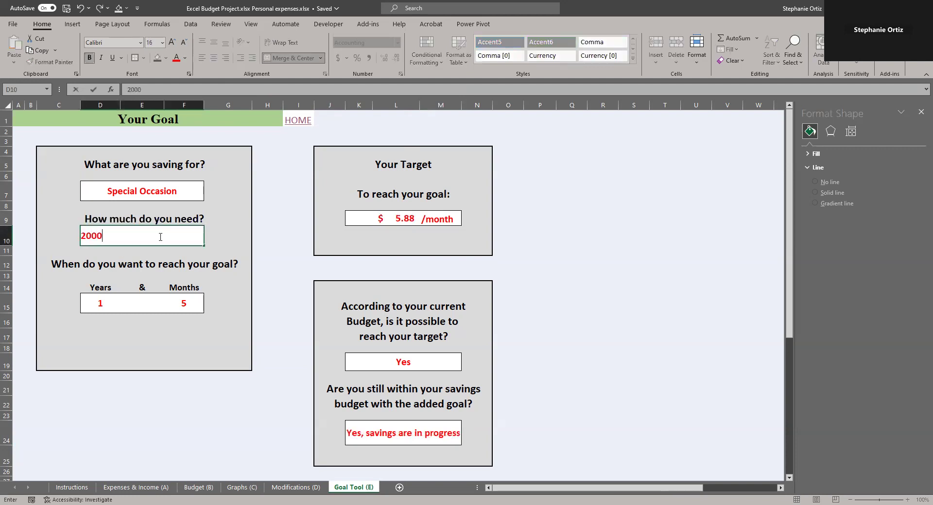
{"action": "key", "text": "Return"}
{"action": "left_click", "coordinate": [100, 303]}
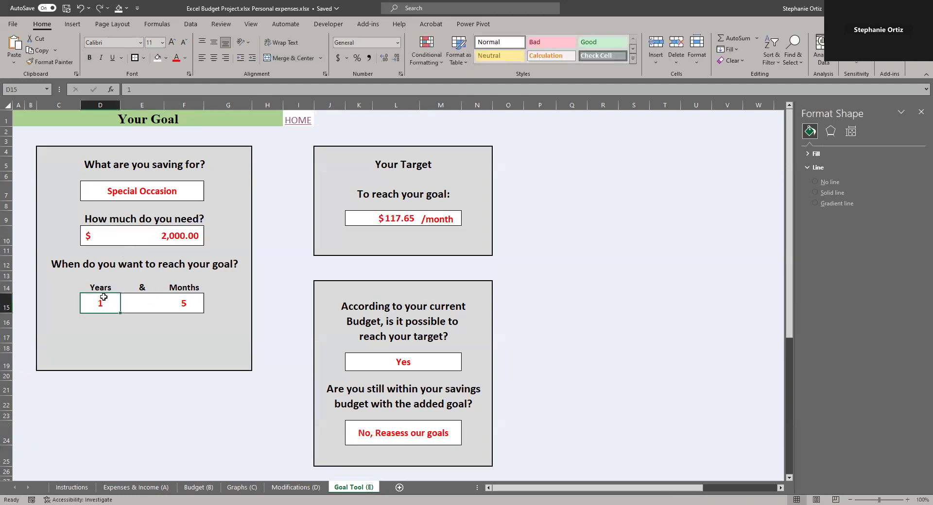
{"action": "type", "text": "3"}
{"action": "key", "text": "Return"}
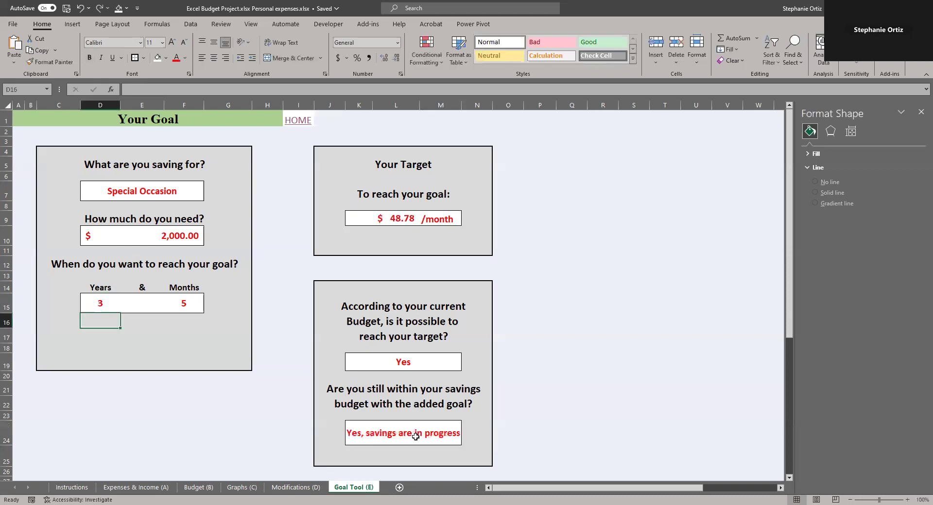
Re-examine the savings check result and the Budget sheet savings row it depends on, returning to the Goal Tool sheet
{"action": "left_click", "coordinate": [416, 436]}
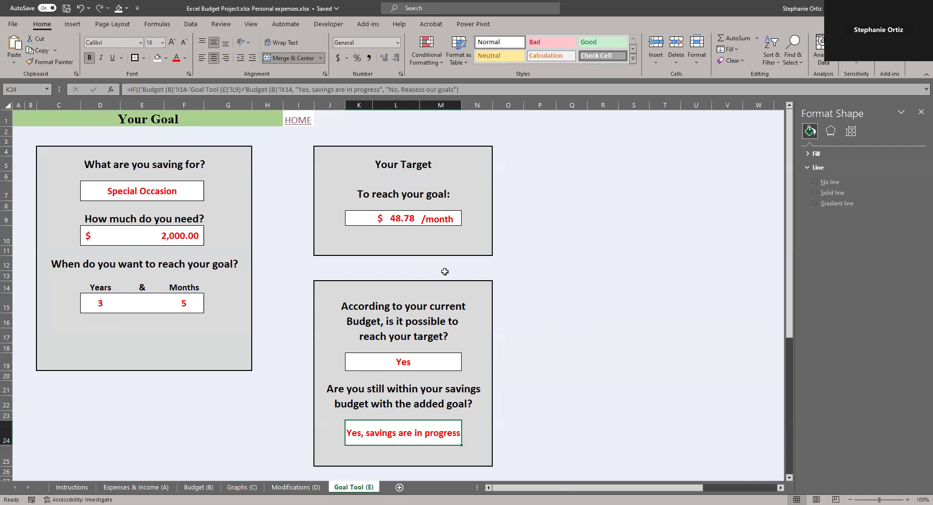
{"action": "left_click", "coordinate": [251, 489]}
{"action": "left_click", "coordinate": [198, 488]}
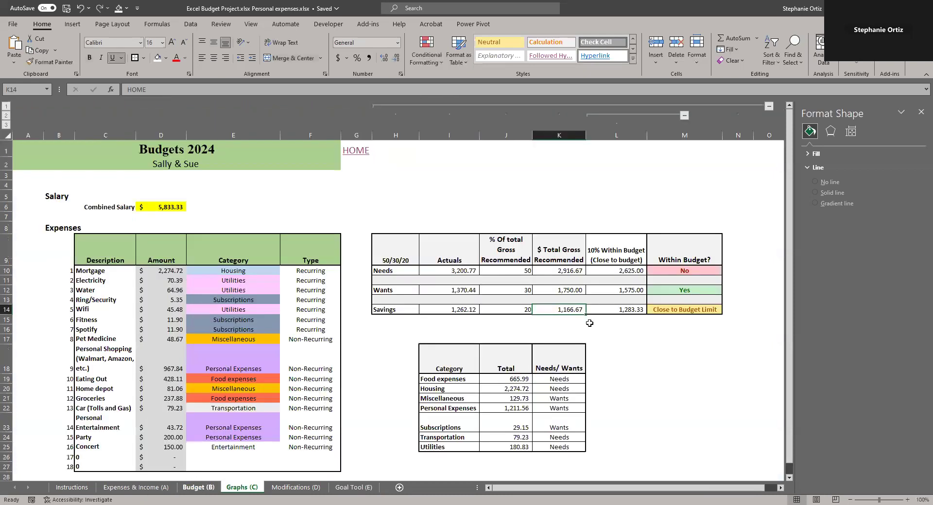
{"action": "left_click", "coordinate": [357, 487]}
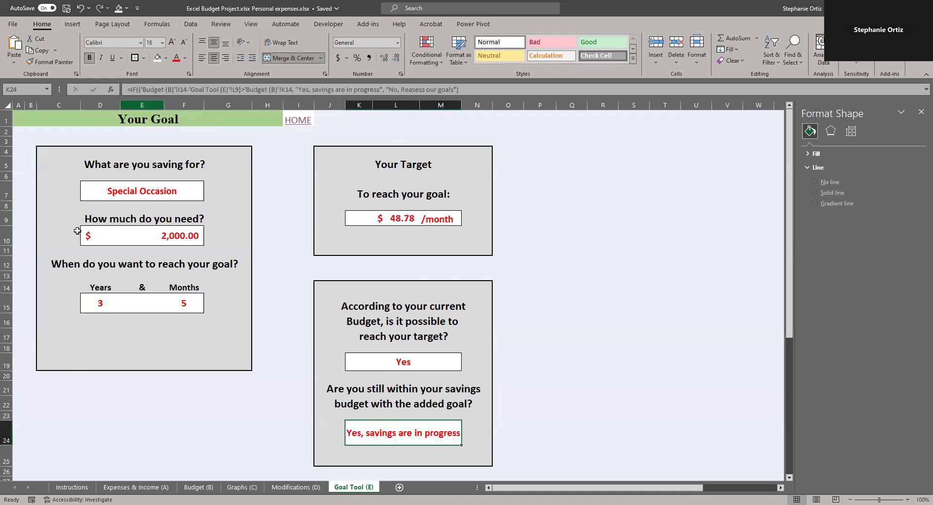
Browse the Modifications, Graphs and Budget sheets, examining the Type column formula on the Budget sheet
{"action": "left_click", "coordinate": [311, 488]}
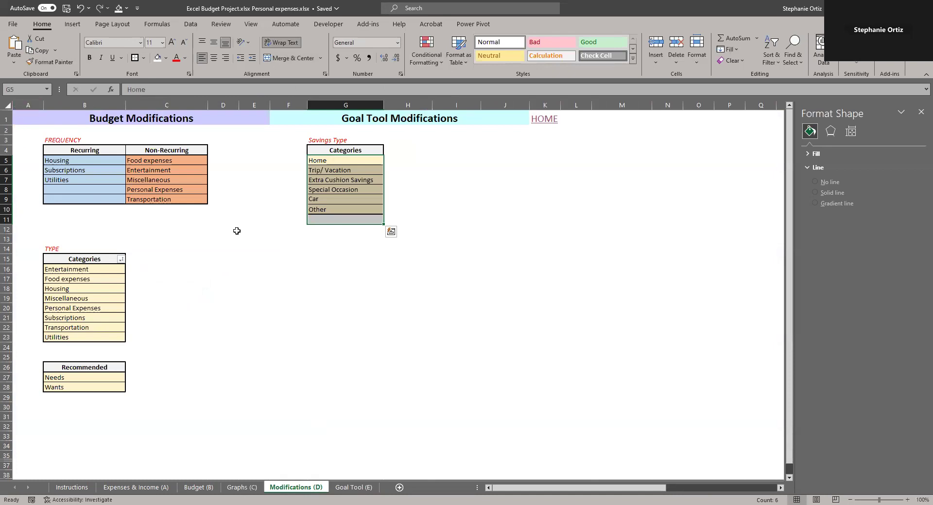
{"action": "left_click", "coordinate": [241, 488]}
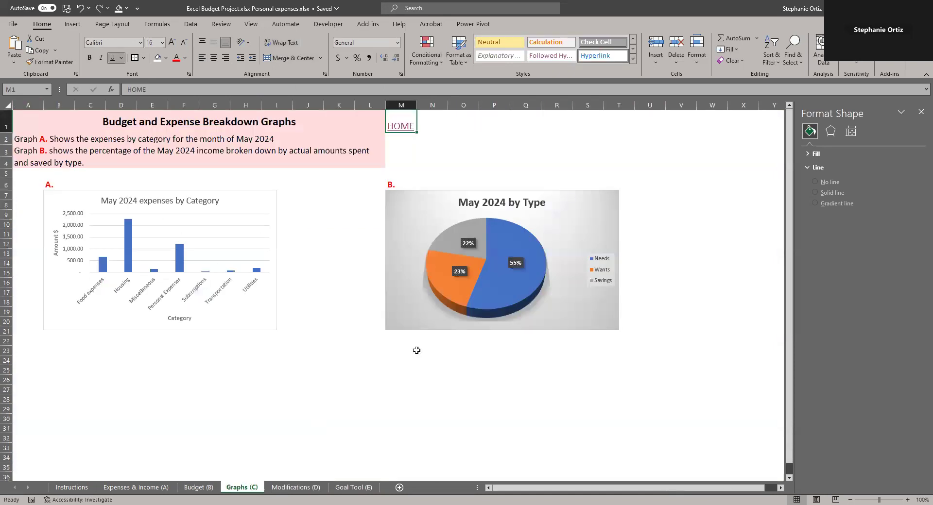
{"action": "left_click", "coordinate": [198, 487]}
{"action": "left_click_drag", "start_coordinate": [232, 272], "coordinate": [227, 447]}
{"action": "left_click", "coordinate": [312, 320]}
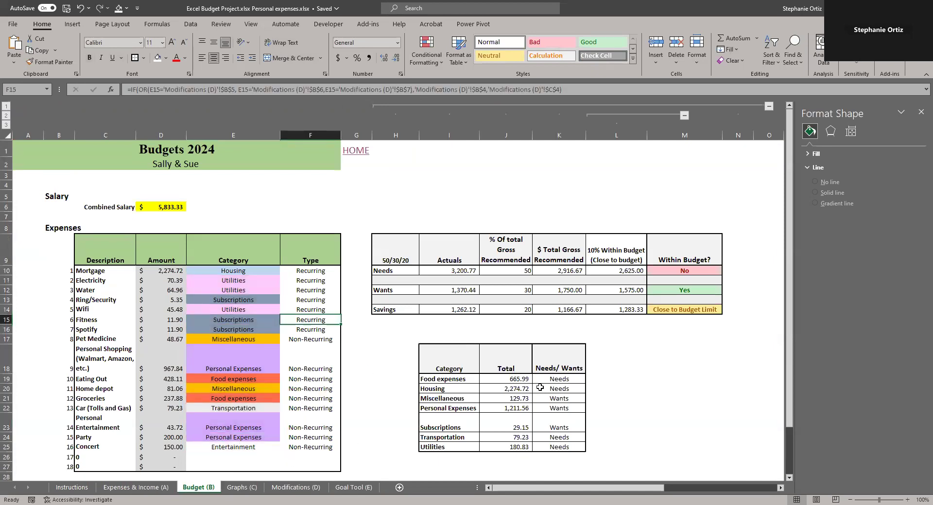
Browse the Expenses & Income and Instructions sheets, selecting the tab links listed on the instructions page
{"action": "left_click", "coordinate": [156, 490]}
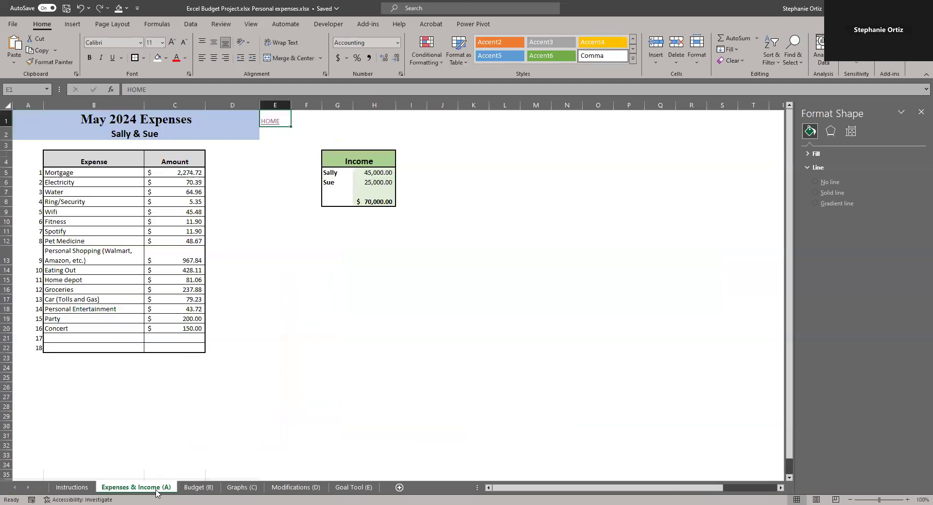
{"action": "left_click", "coordinate": [73, 489]}
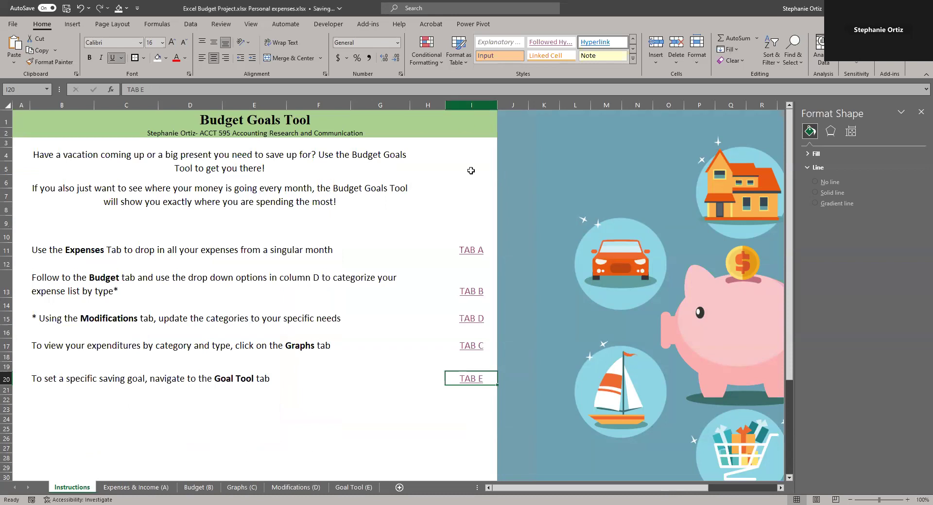
{"action": "left_click", "coordinate": [471, 171]}
{"action": "left_click", "coordinate": [454, 250]}
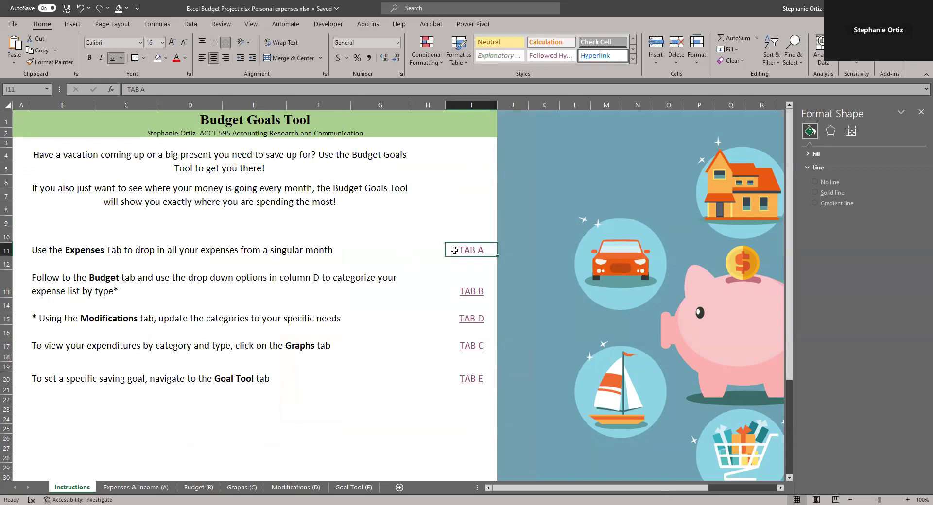